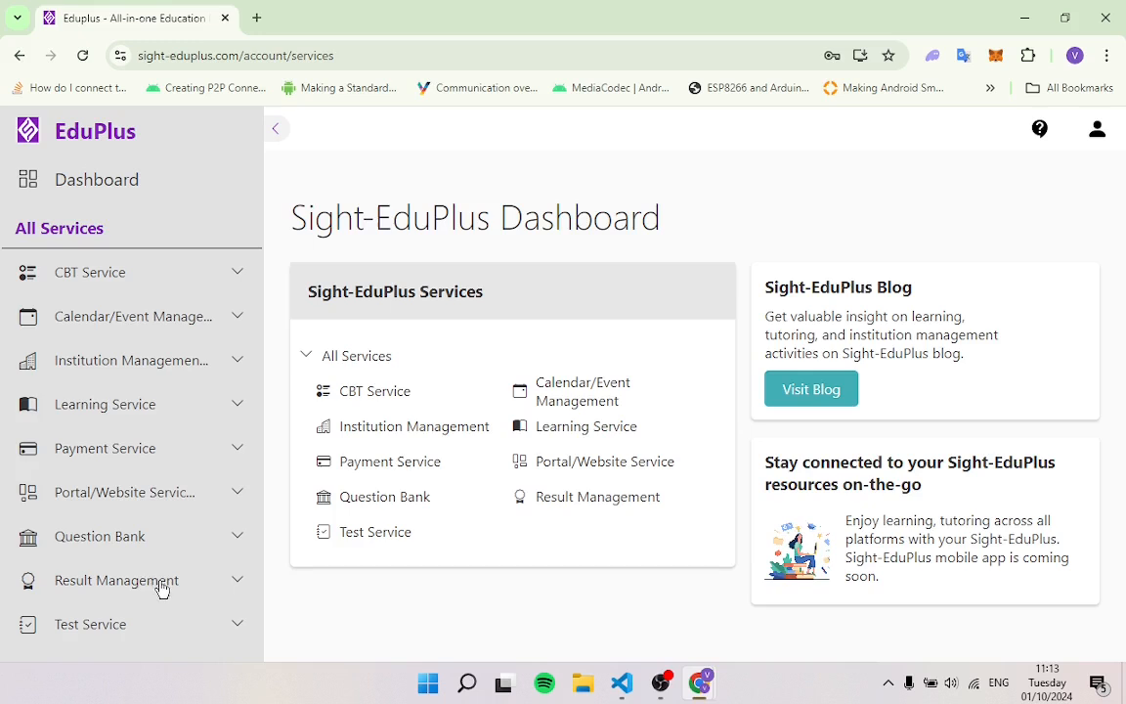
# Open the dashboard of the Result Management service.
pyautogui.click(238, 586)
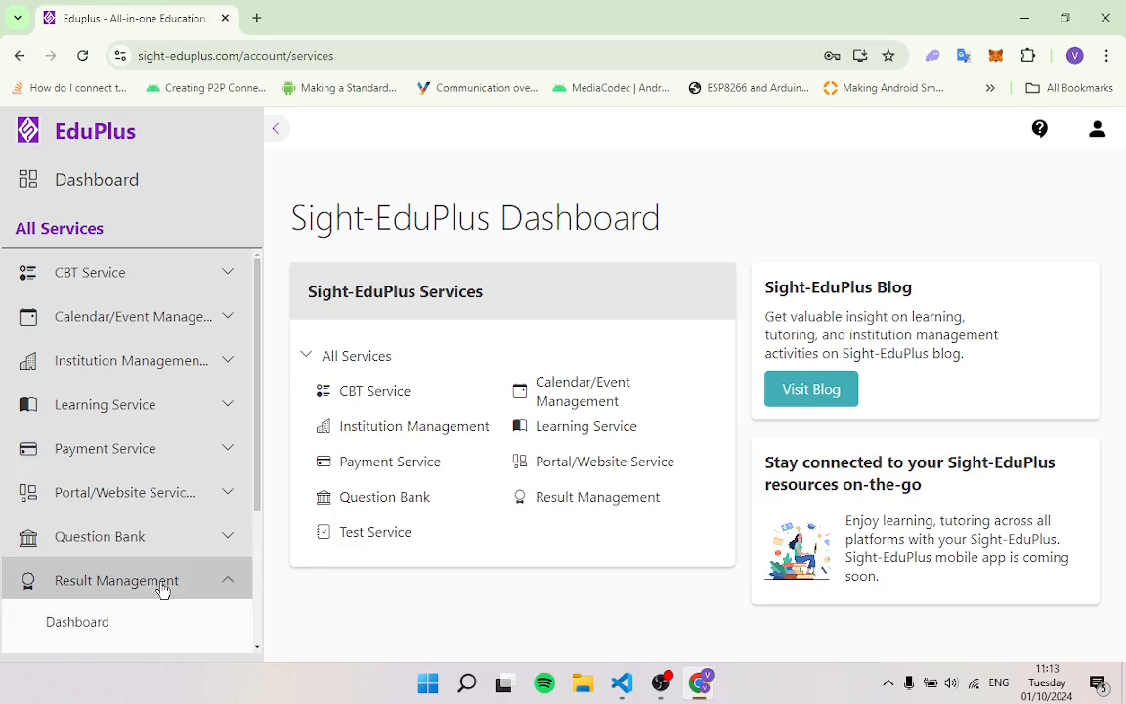
pyautogui.scroll(-3, 151, 583)
pyautogui.scroll(-1, 147, 583)
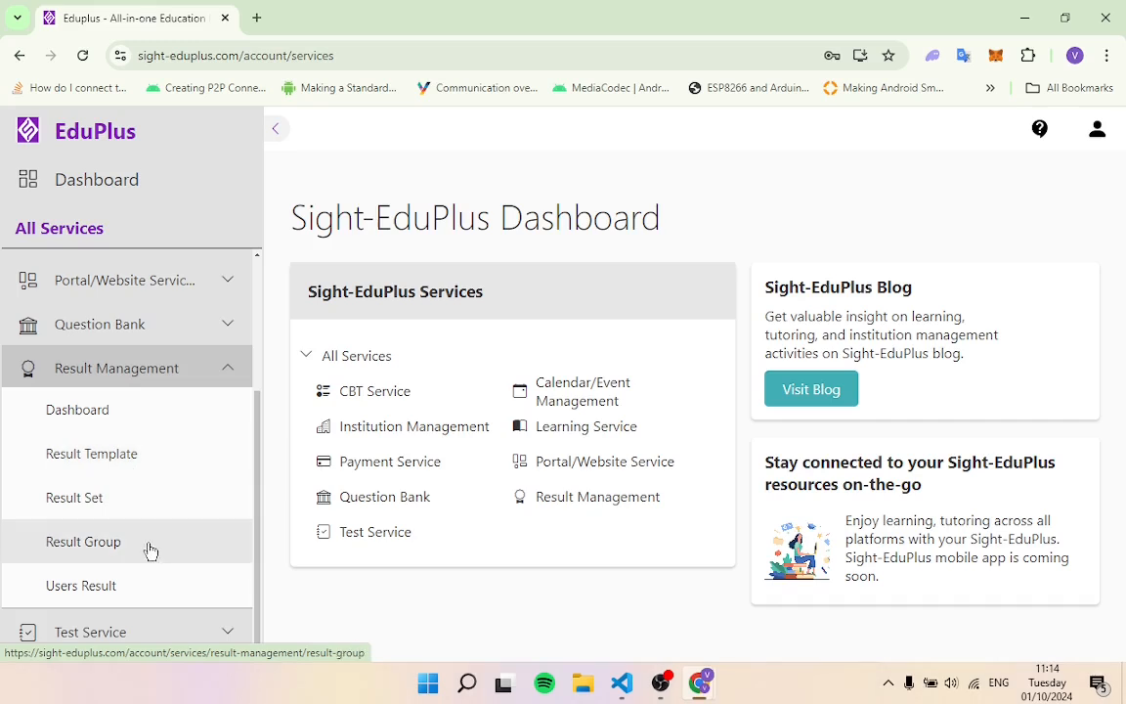
pyautogui.click(88, 414)
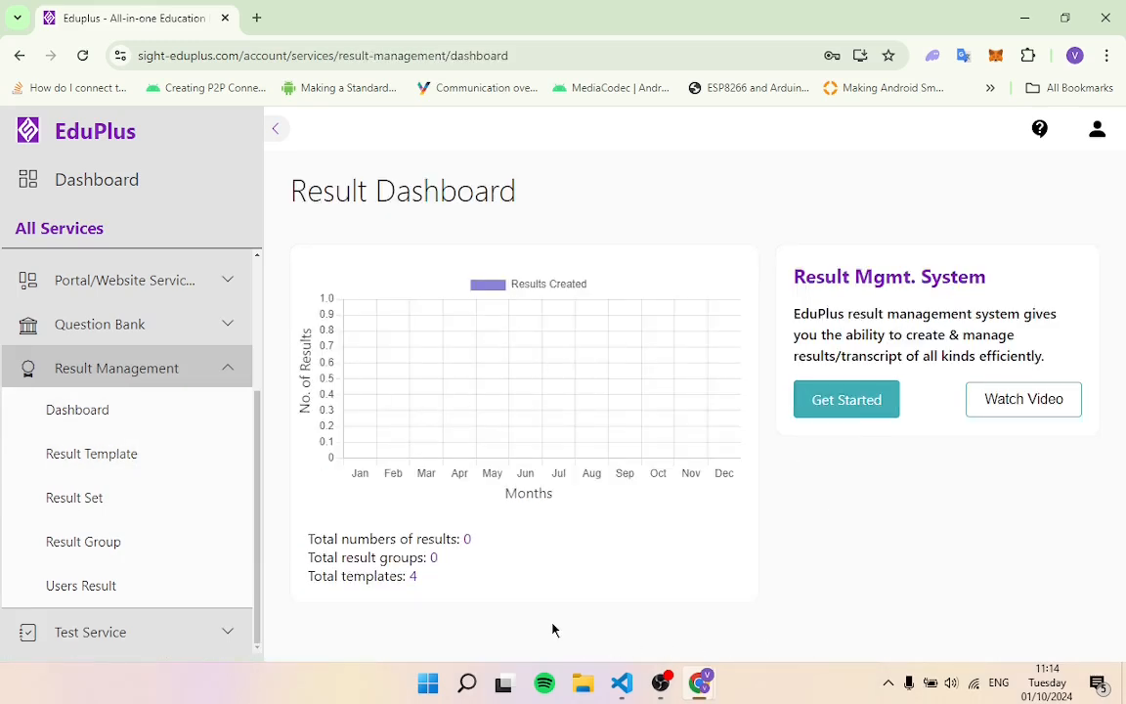
# Open the Result Template page and review the blank template form, including the available section types.
pyautogui.click(128, 460)
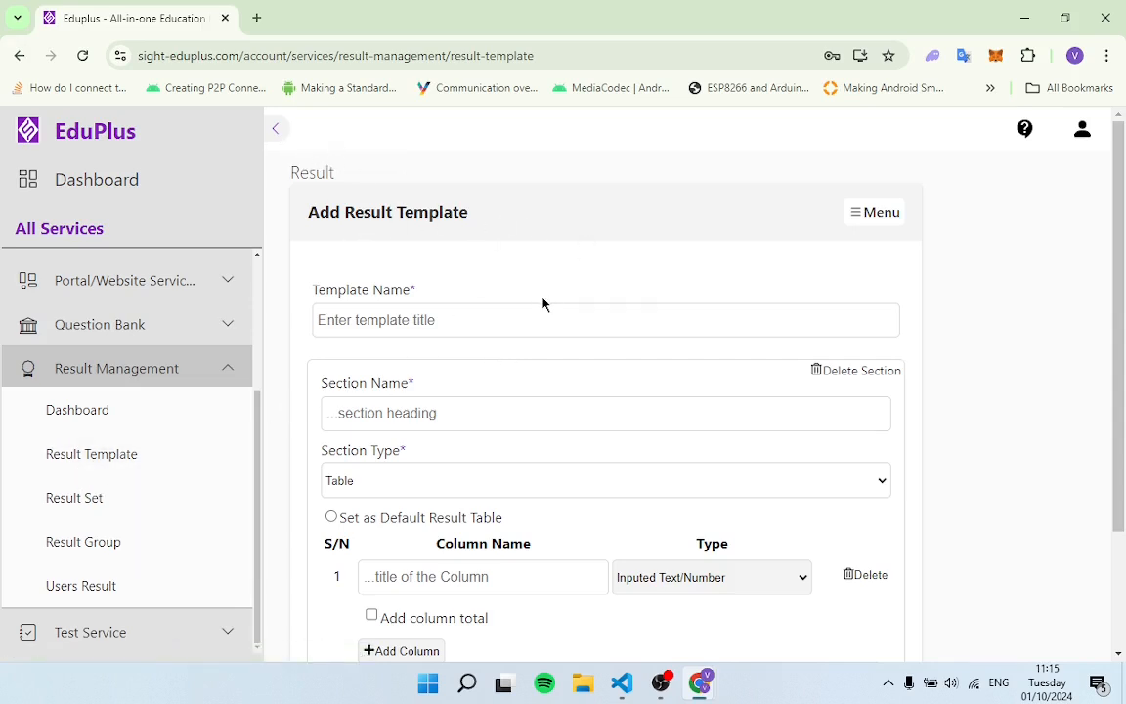
pyautogui.scroll(-1, 544, 304)
pyautogui.scroll(1, 543, 304)
pyautogui.scroll(-1, 371, 397)
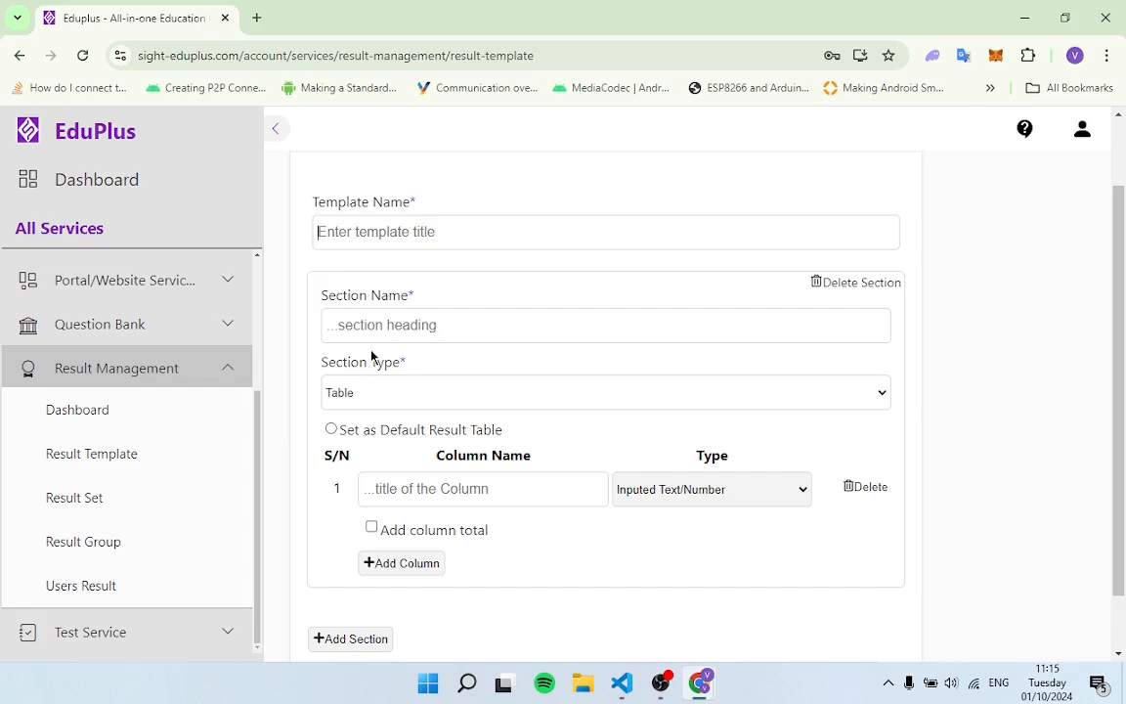
pyautogui.click(377, 401)
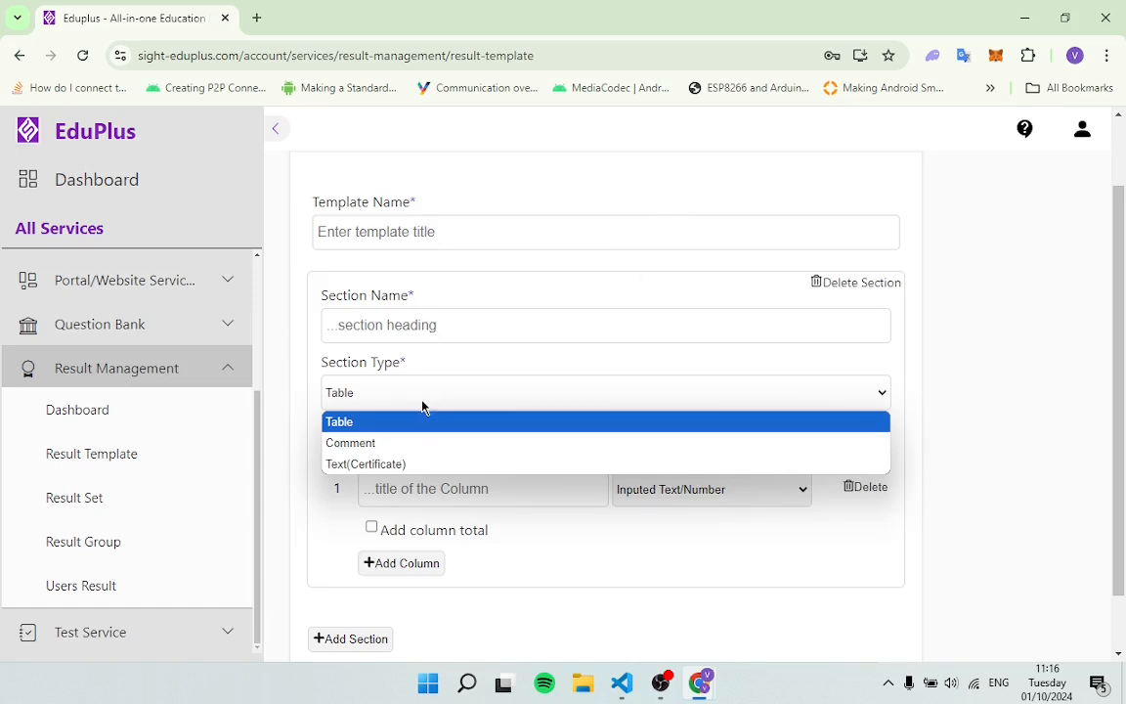
pyautogui.click(674, 277)
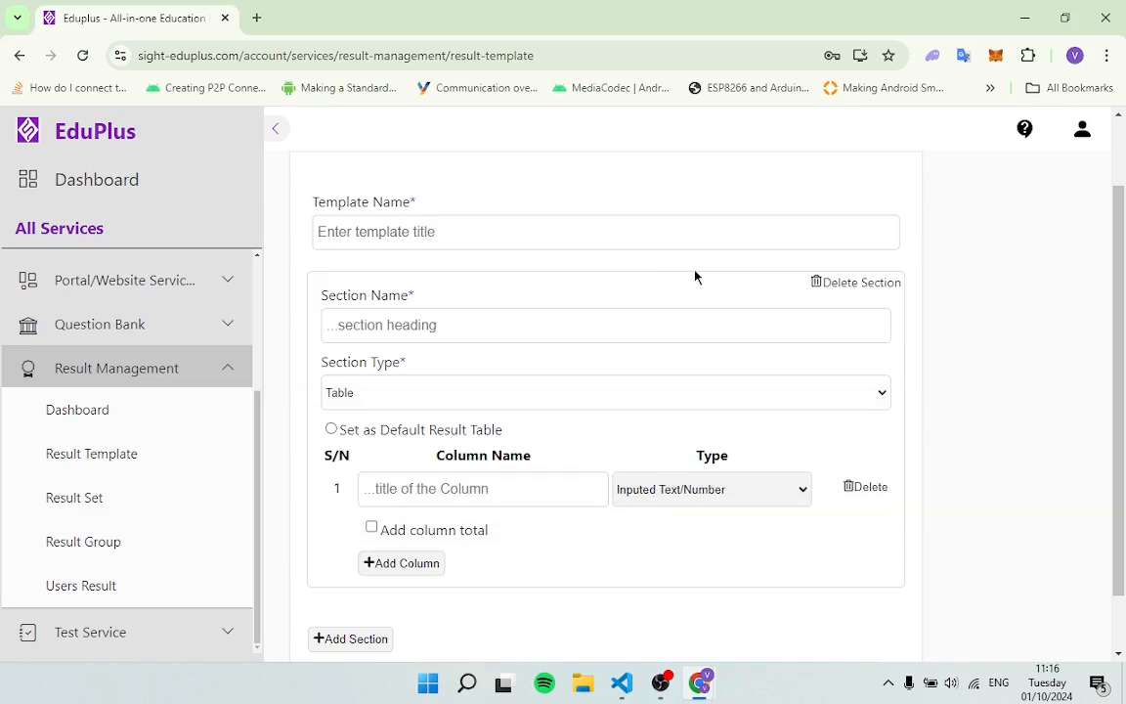
# Open the list of existing result templates and examine the full layout of College Template.
pyautogui.scroll(1, 857, 267)
pyautogui.click(877, 212)
pyautogui.click(811, 281)
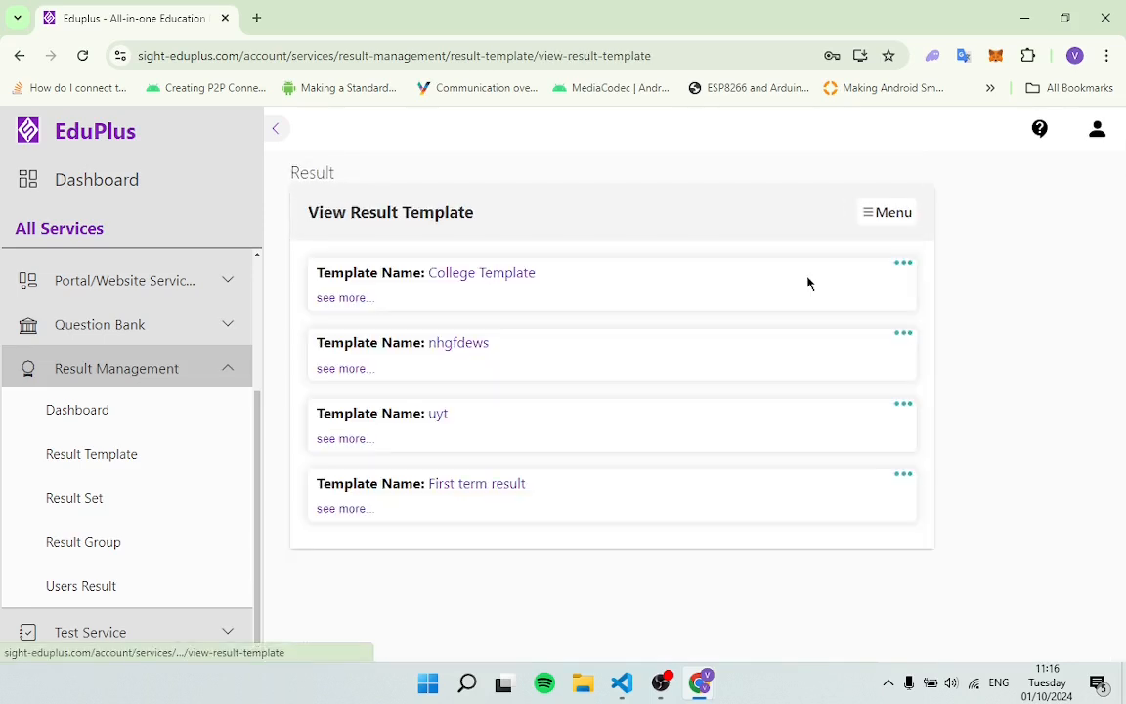
pyautogui.click(333, 298)
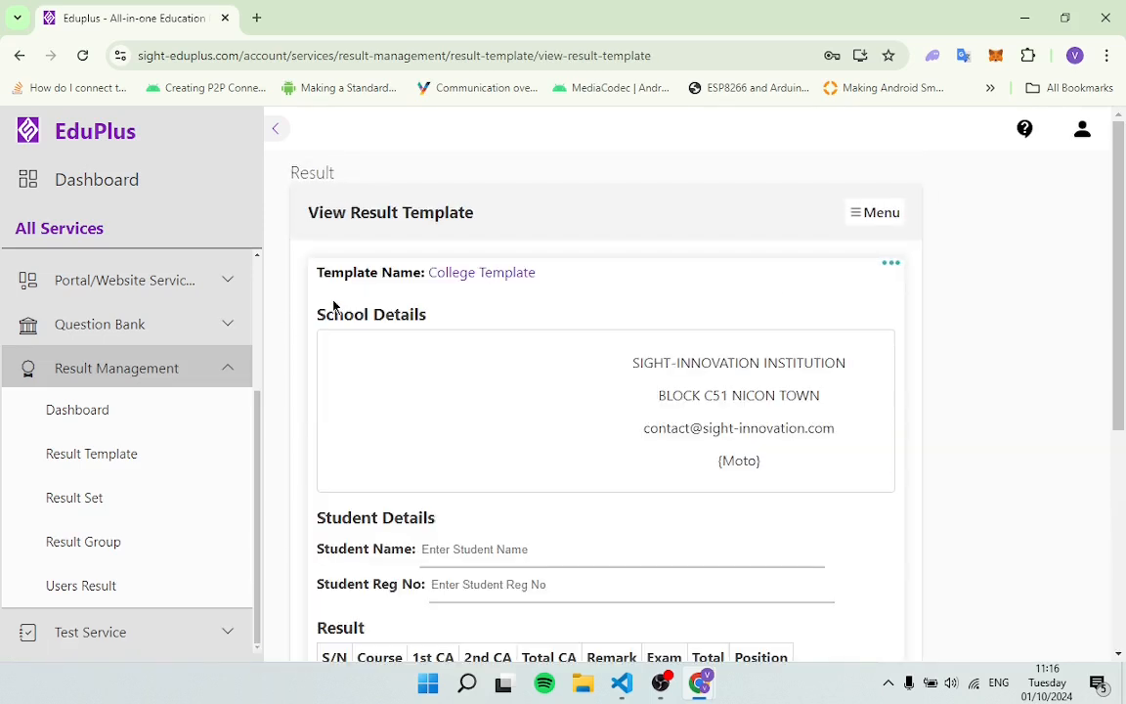
pyautogui.scroll(-2, 480, 460)
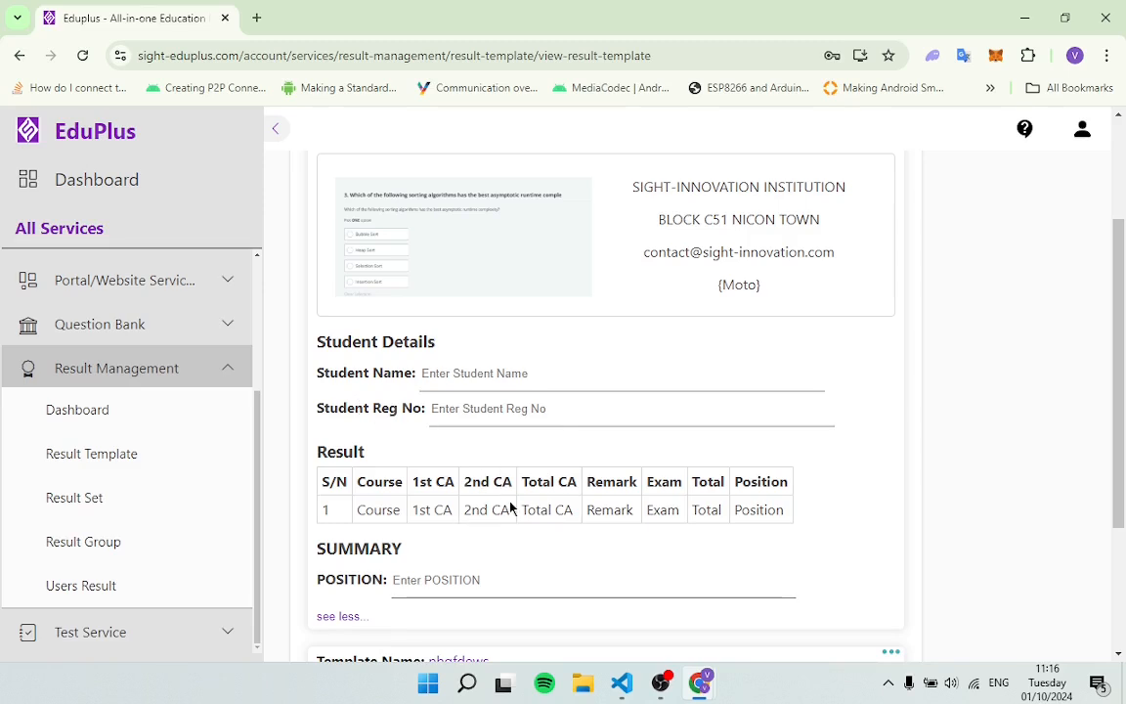
pyautogui.scroll(2, 618, 404)
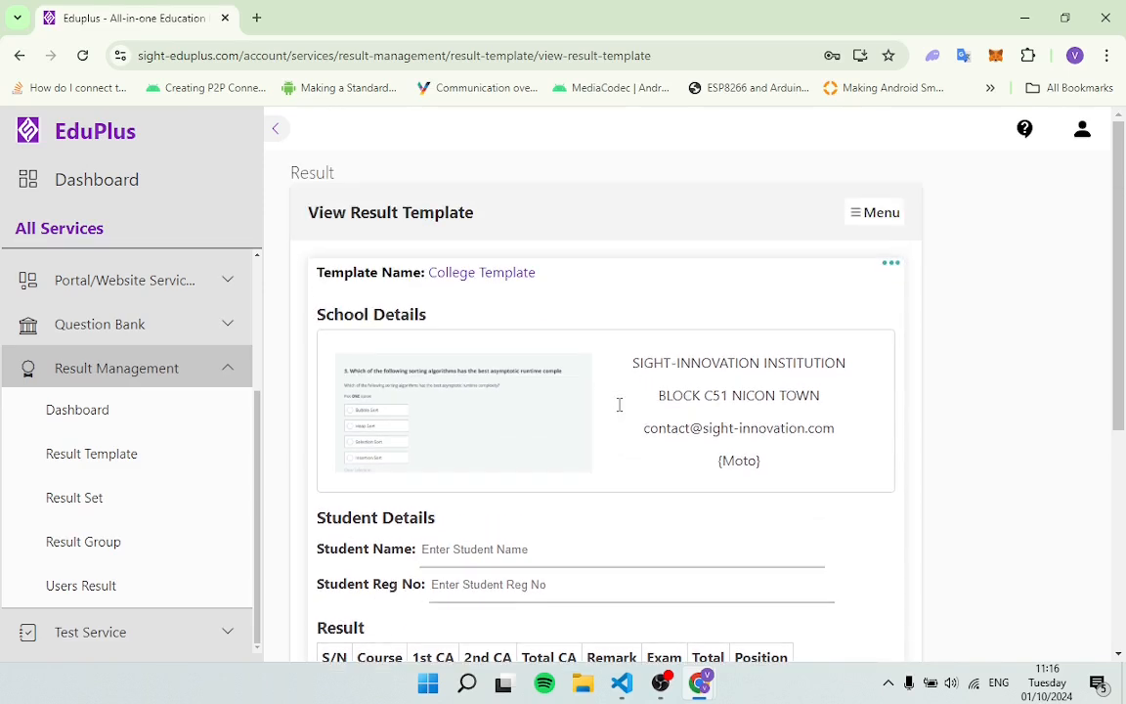
# Return to the form for adding a result template and check the section type options.
pyautogui.click(886, 223)
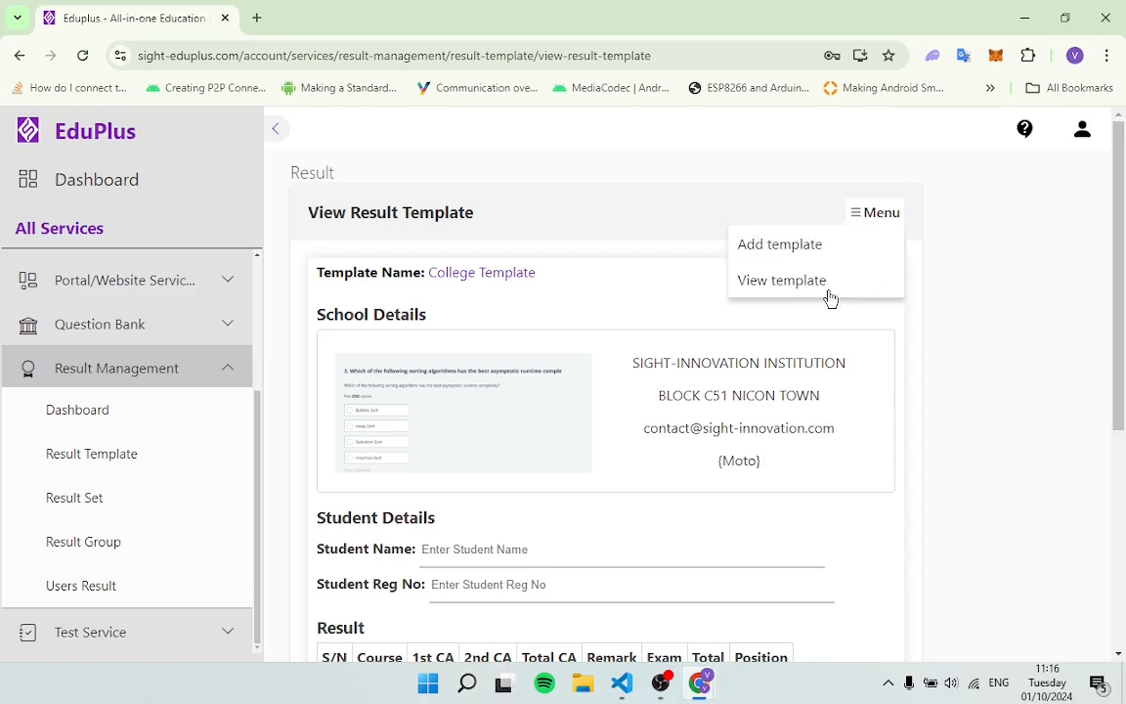
pyautogui.click(830, 261)
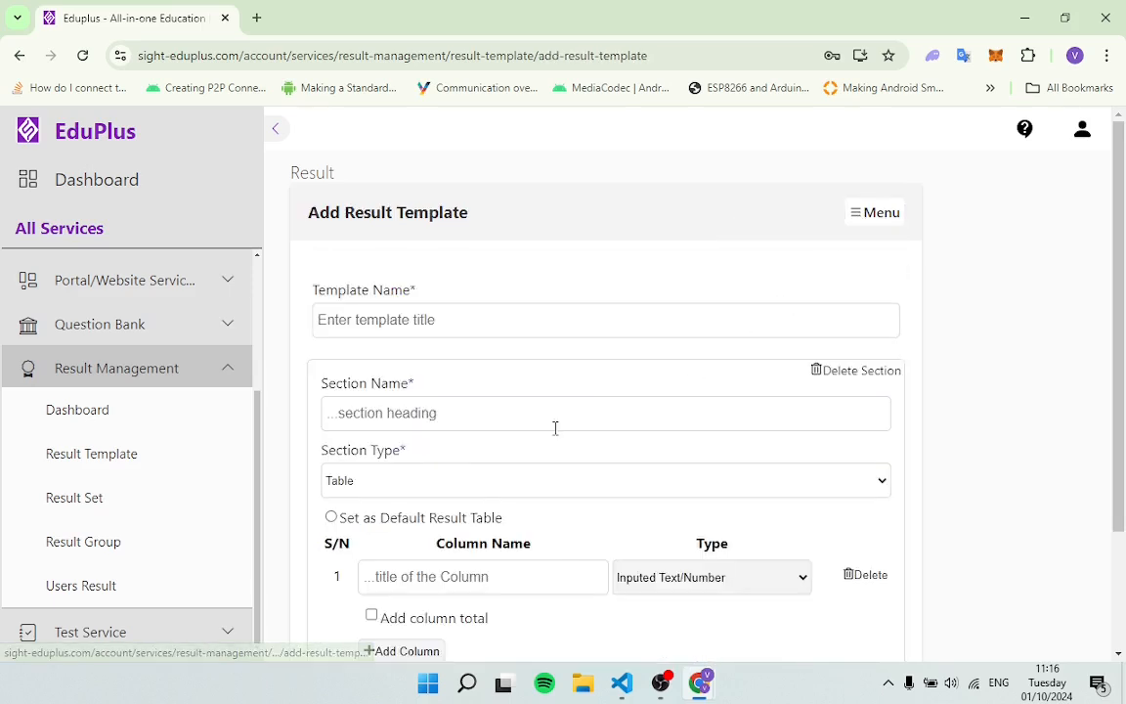
pyautogui.click(365, 479)
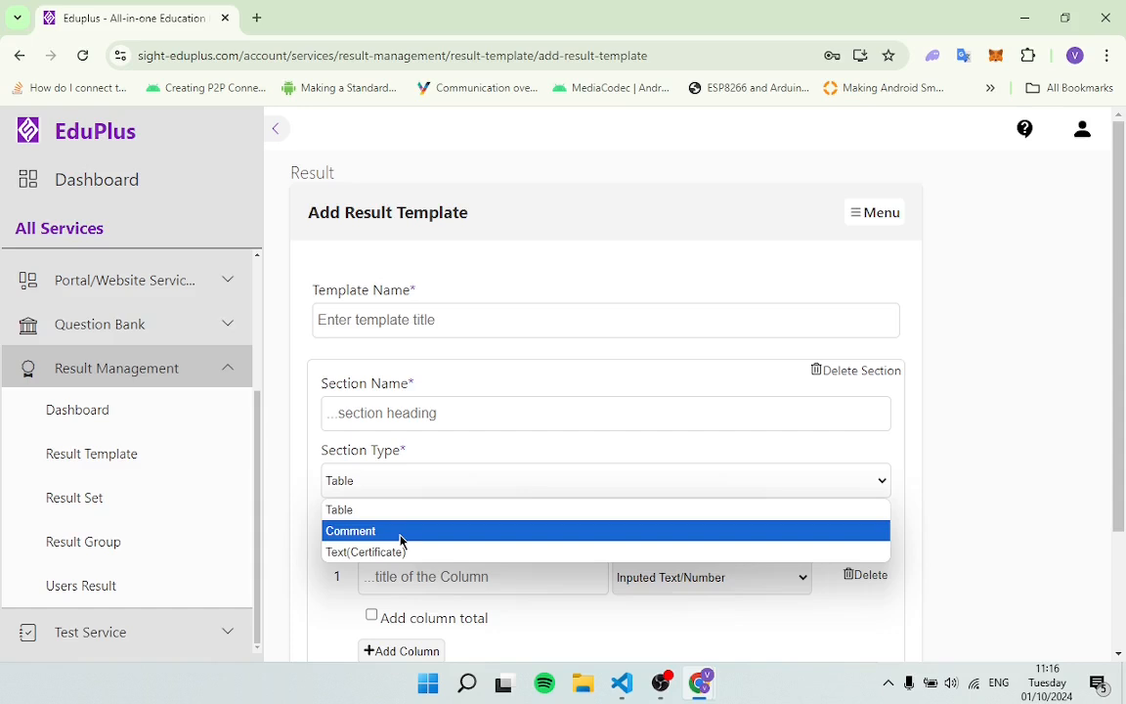
# Go back to the list of existing templates and expand the details of College Template.
pyautogui.click(873, 216)
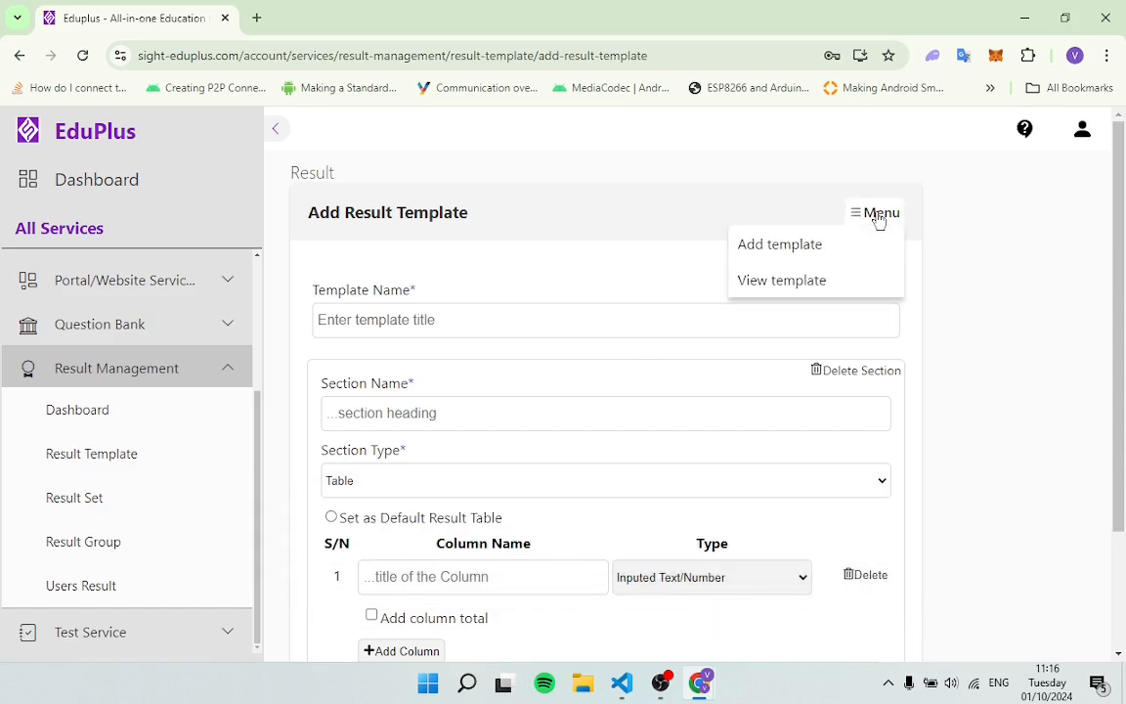
pyautogui.click(810, 283)
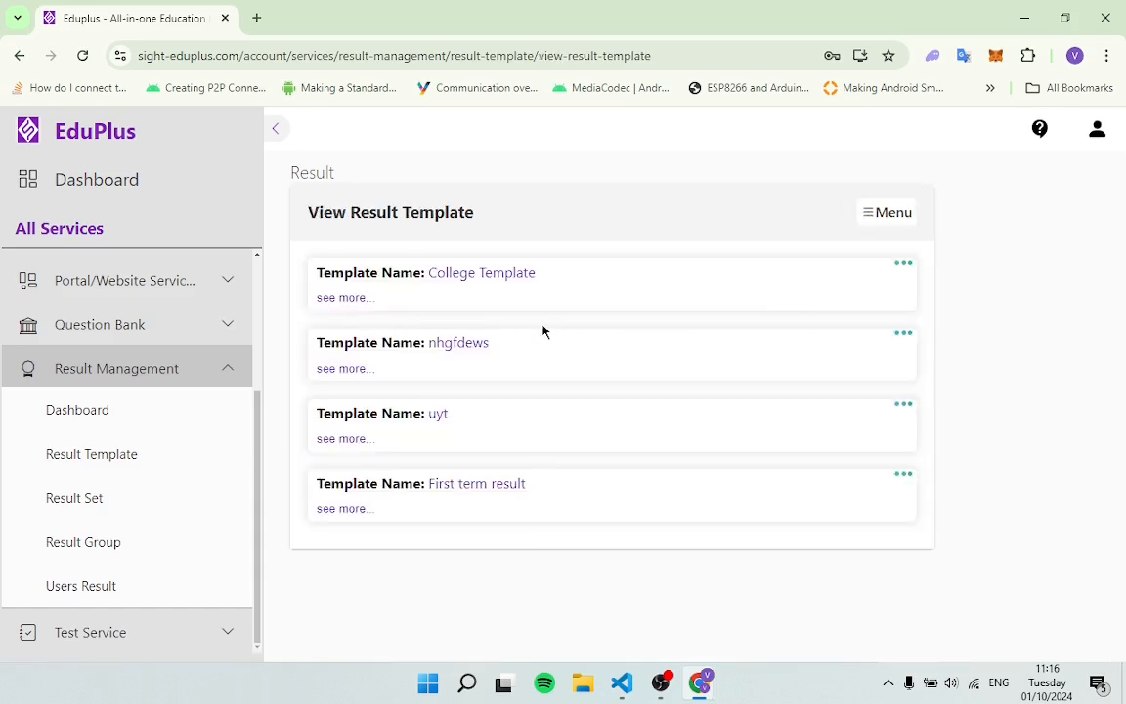
pyautogui.click(345, 298)
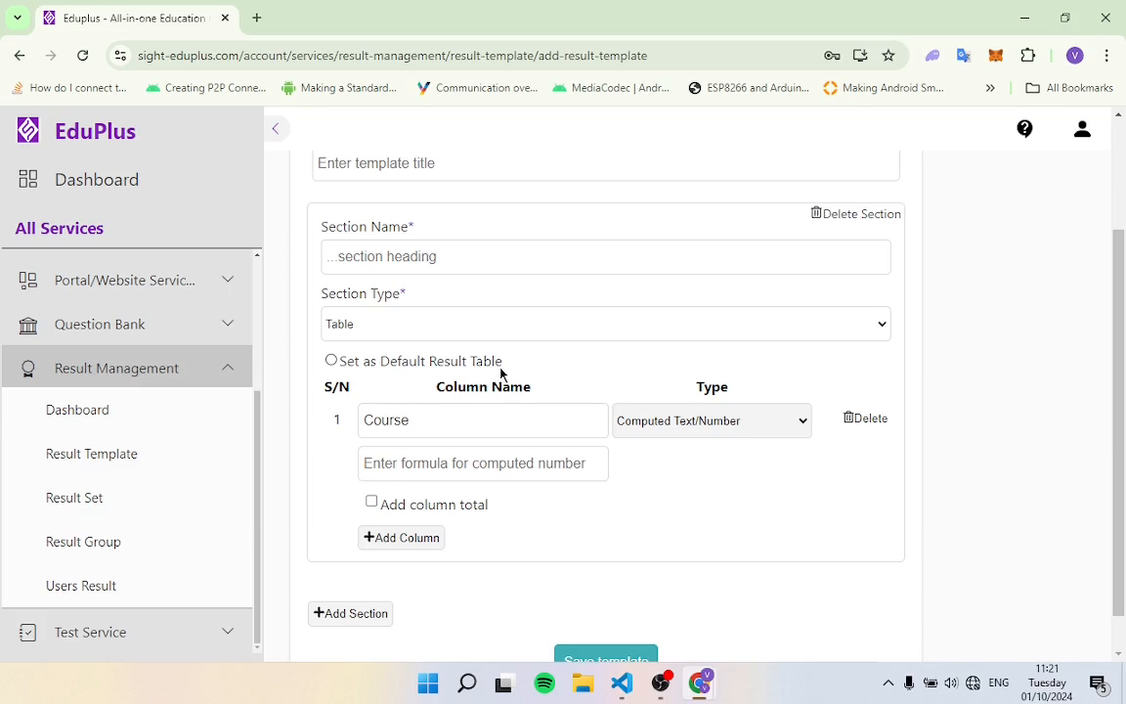
# Try the Comment and Text(Certificate) section types in the new template form and return the section type to Table.
pyautogui.click(476, 455)
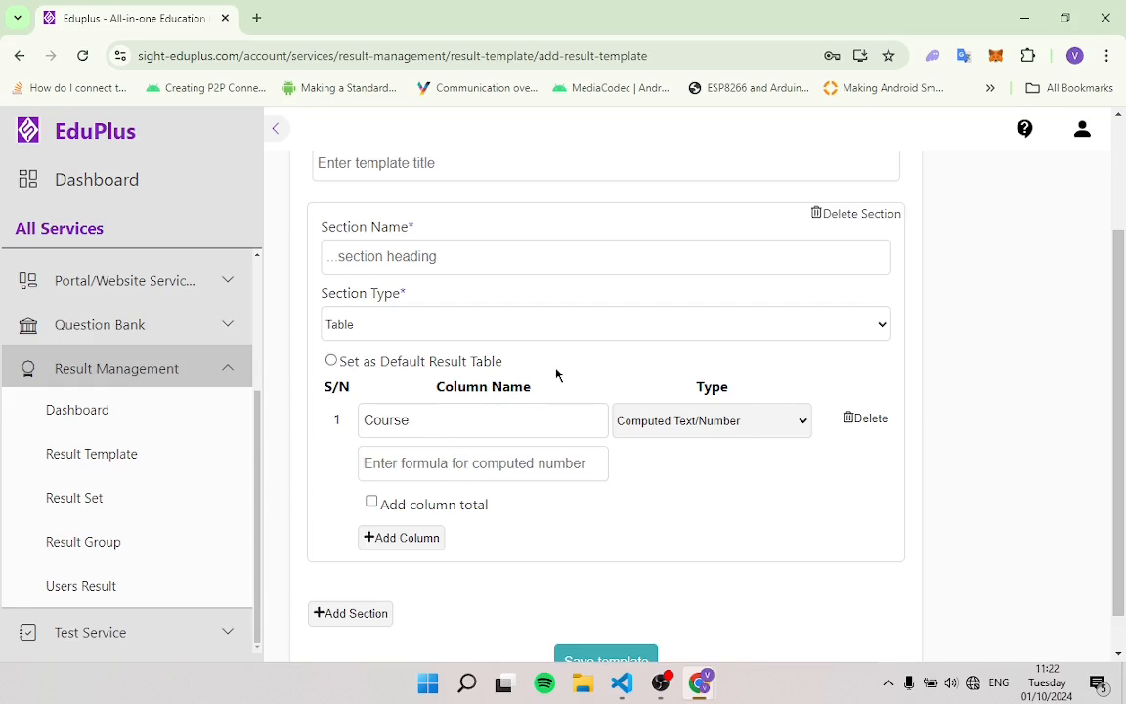
pyautogui.click(352, 336)
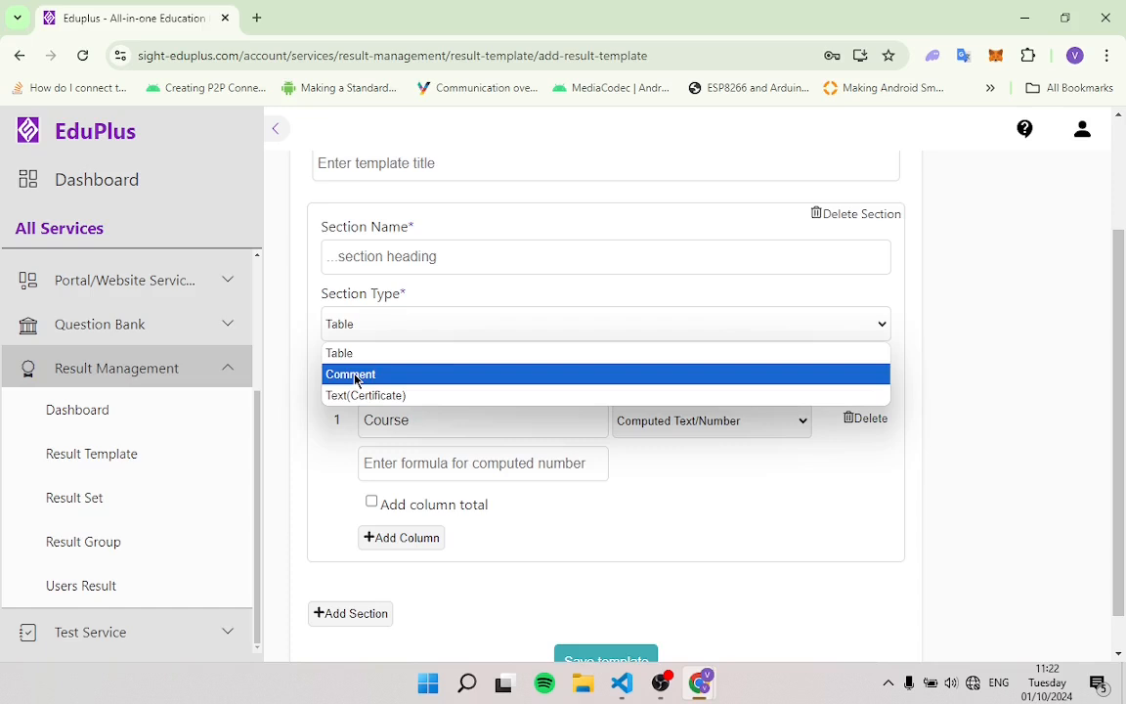
pyautogui.click(348, 375)
pyautogui.click(402, 348)
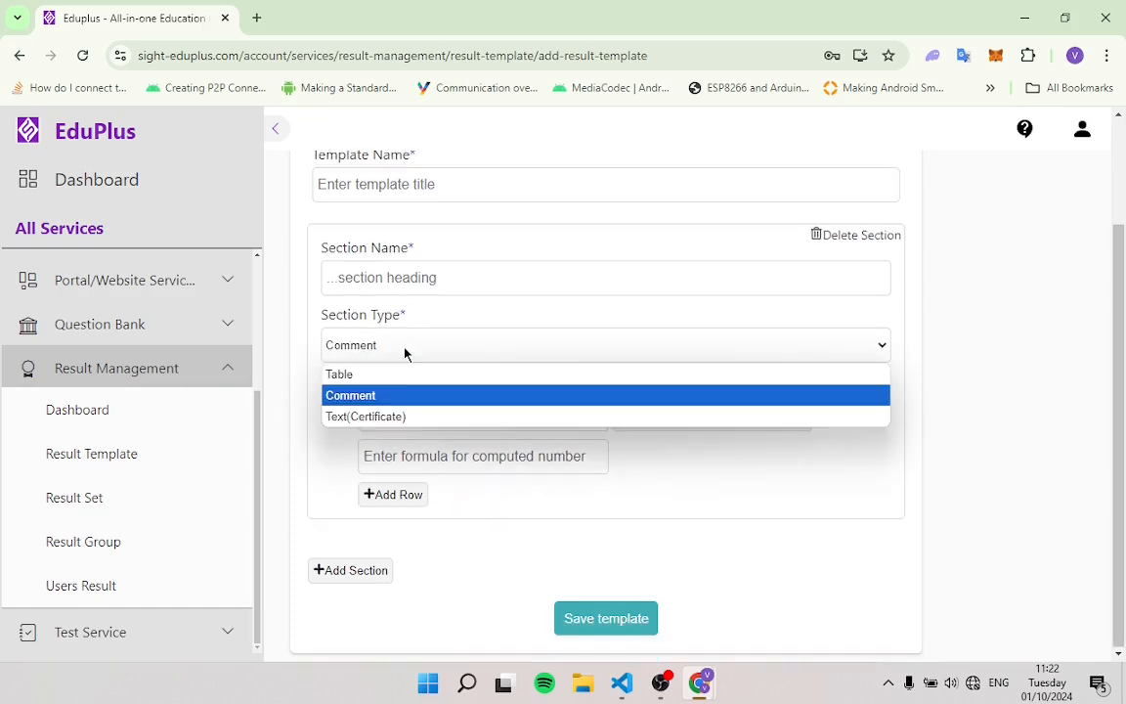
pyautogui.click(388, 420)
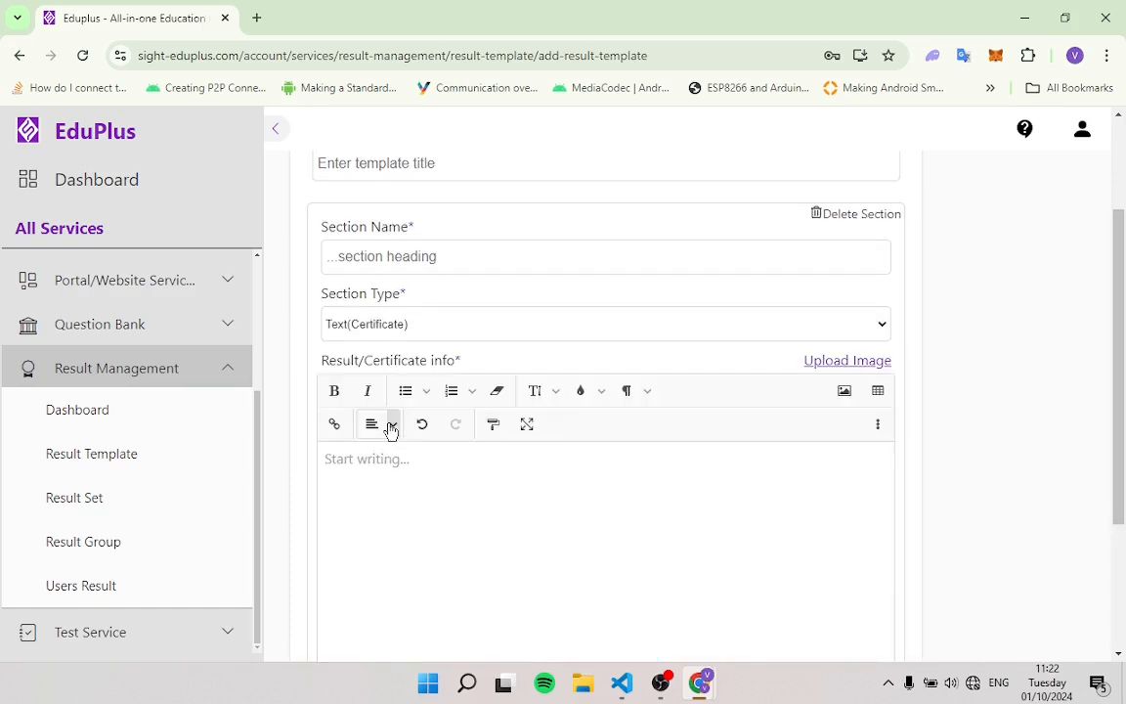
pyautogui.click(381, 335)
pyautogui.click(382, 353)
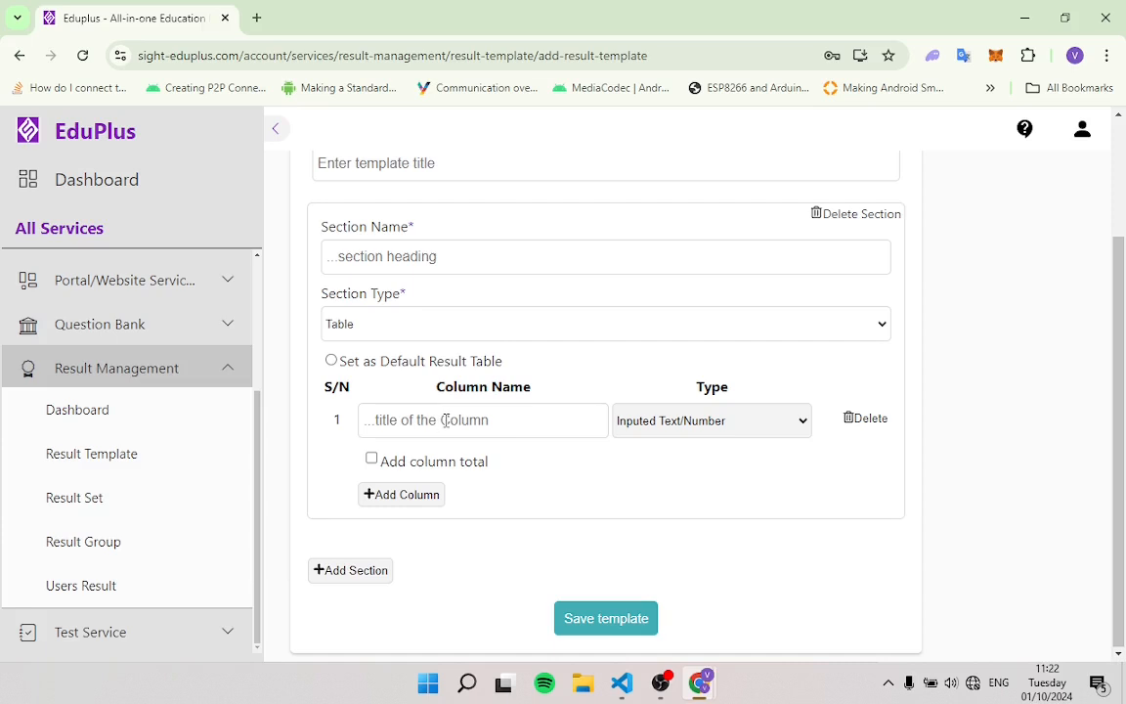
# Name the first column Course, review its type options, and set the section as the default result table.
pyautogui.click(449, 421)
pyautogui.write('Course')
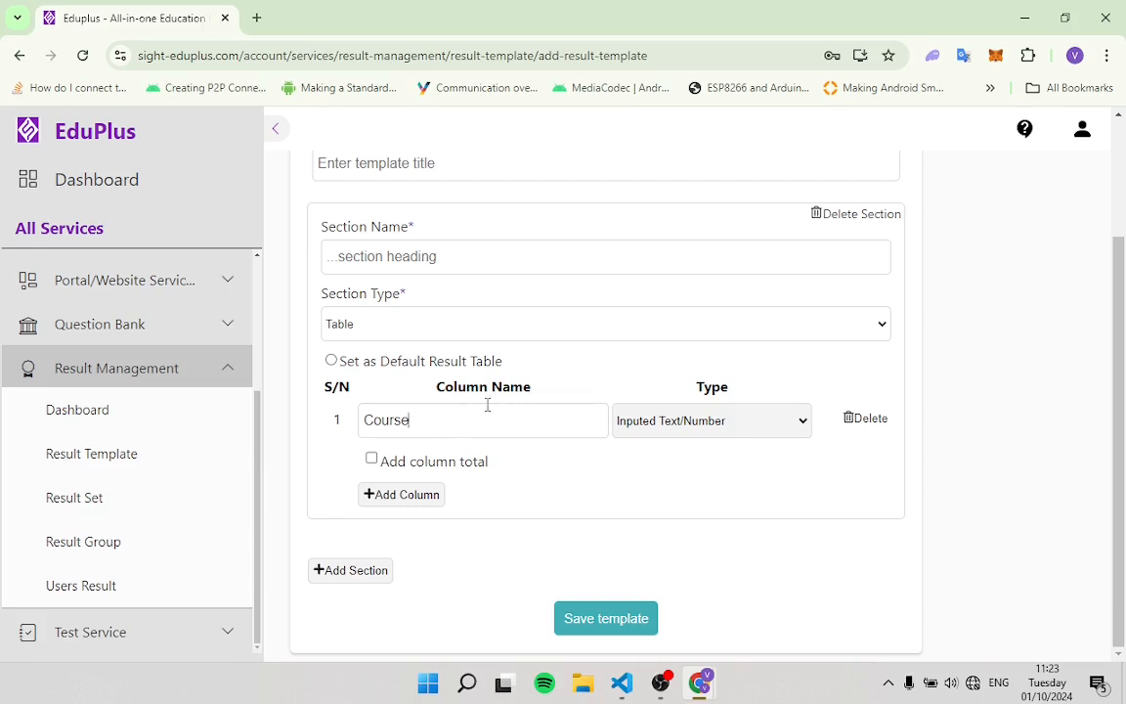
pyautogui.click(674, 428)
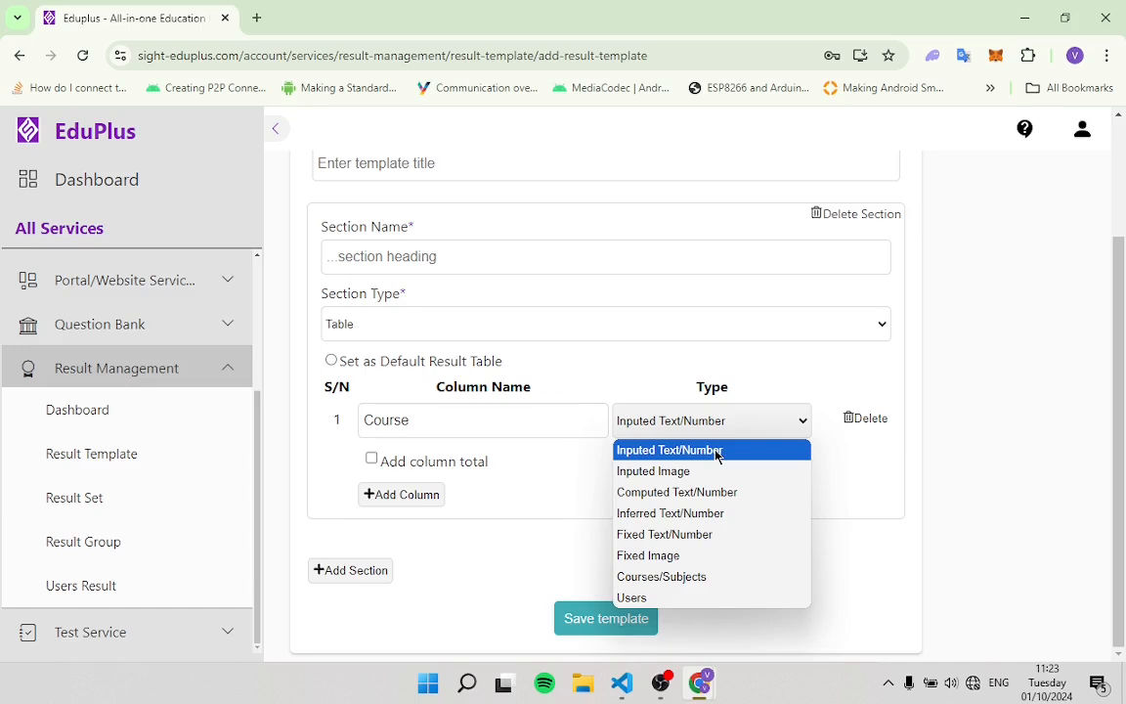
pyautogui.click(798, 367)
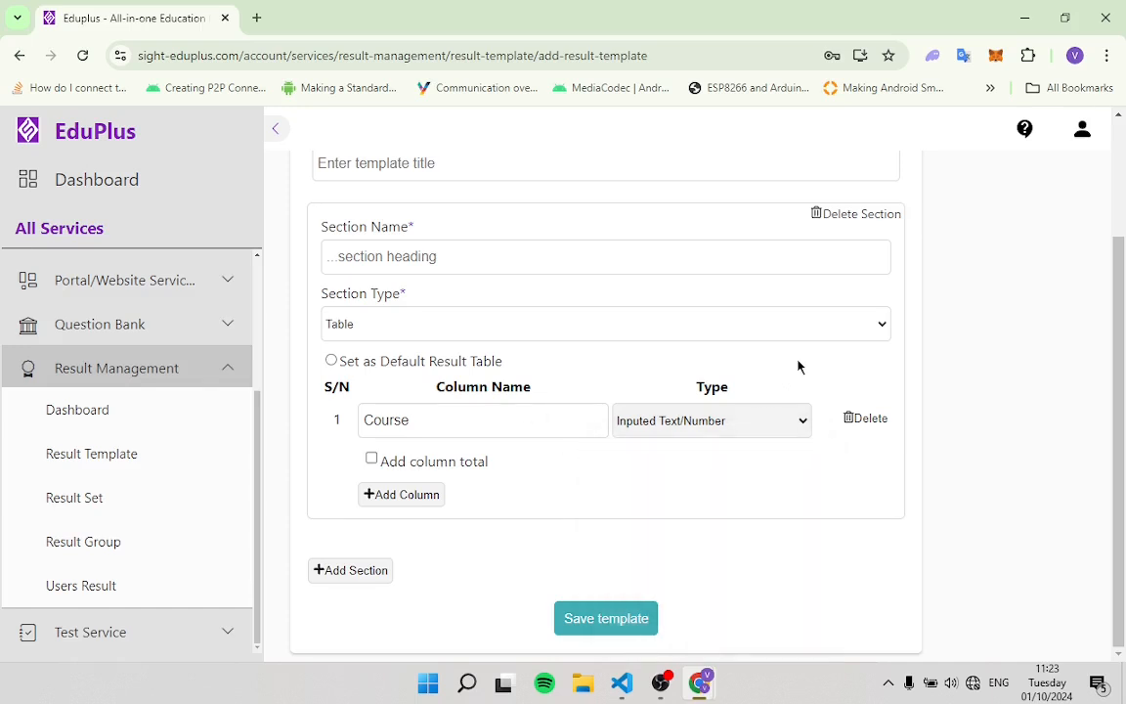
pyautogui.click(330, 361)
# Add a second column named CA 1 and review its type options, leaving it as Inputed Text/Number.
pyautogui.click(401, 494)
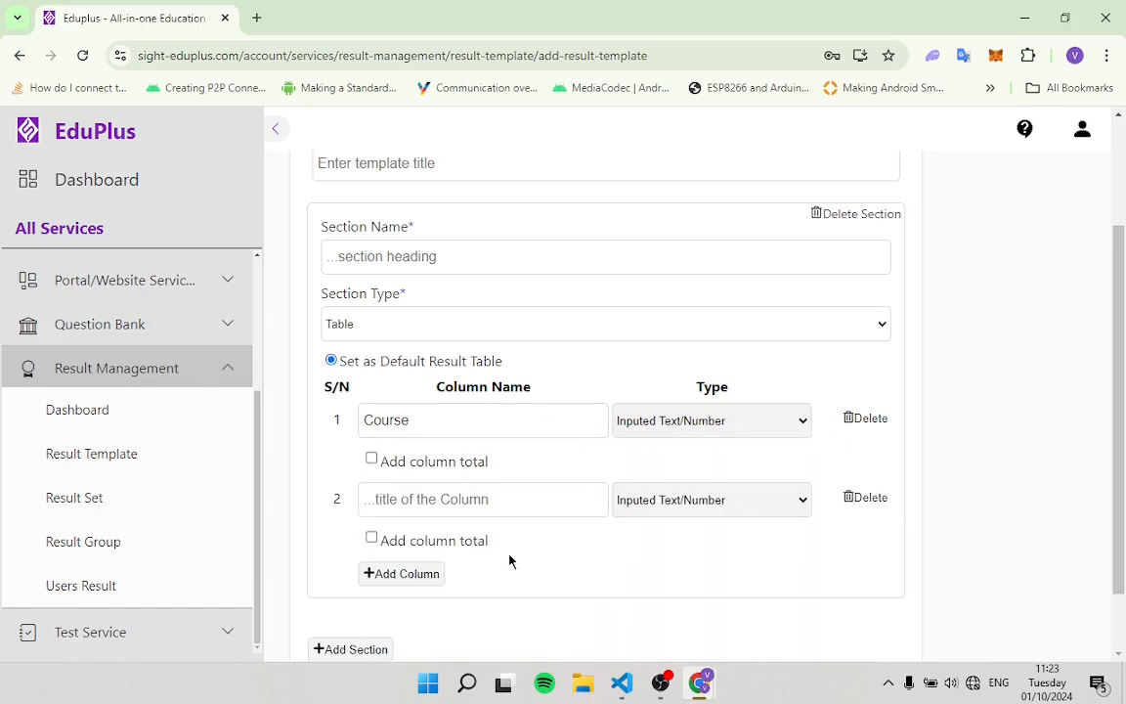
pyautogui.click(466, 505)
pyautogui.write('CA 1')
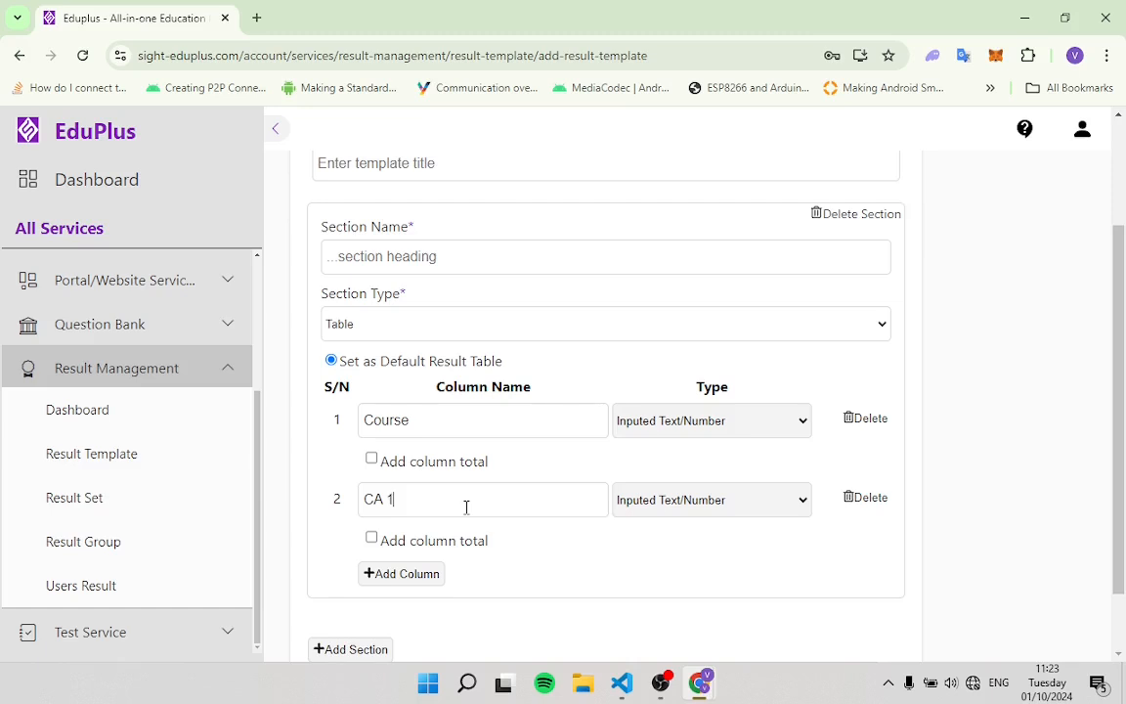
pyautogui.click(776, 505)
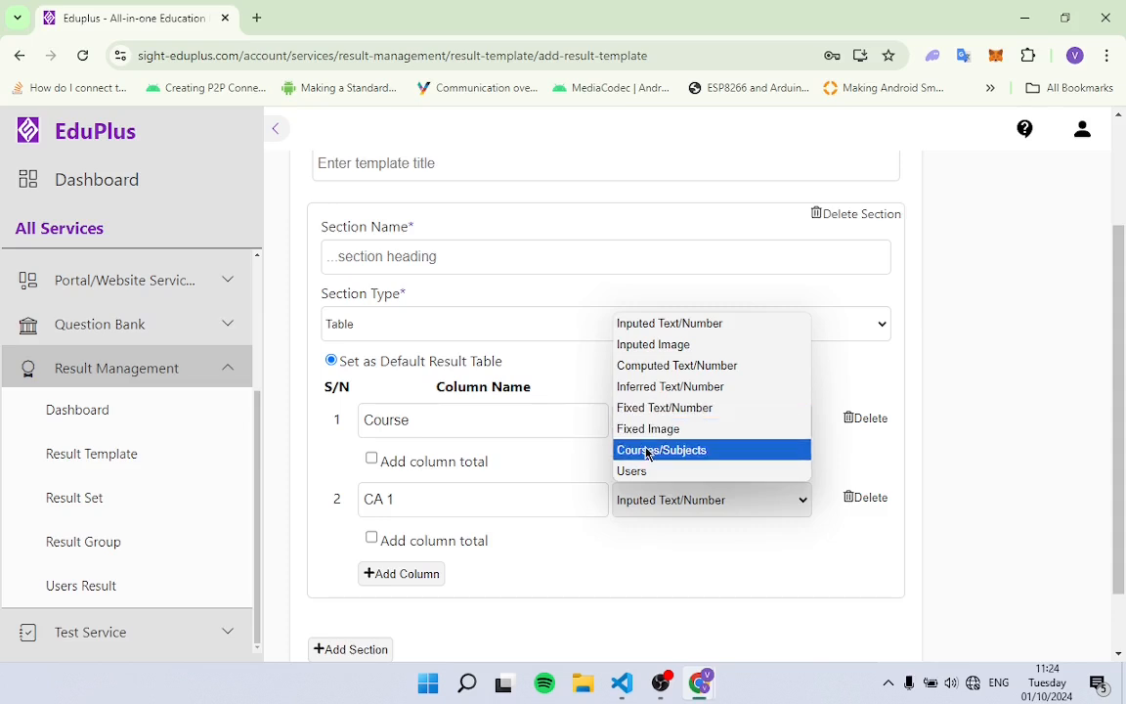
pyautogui.click(645, 571)
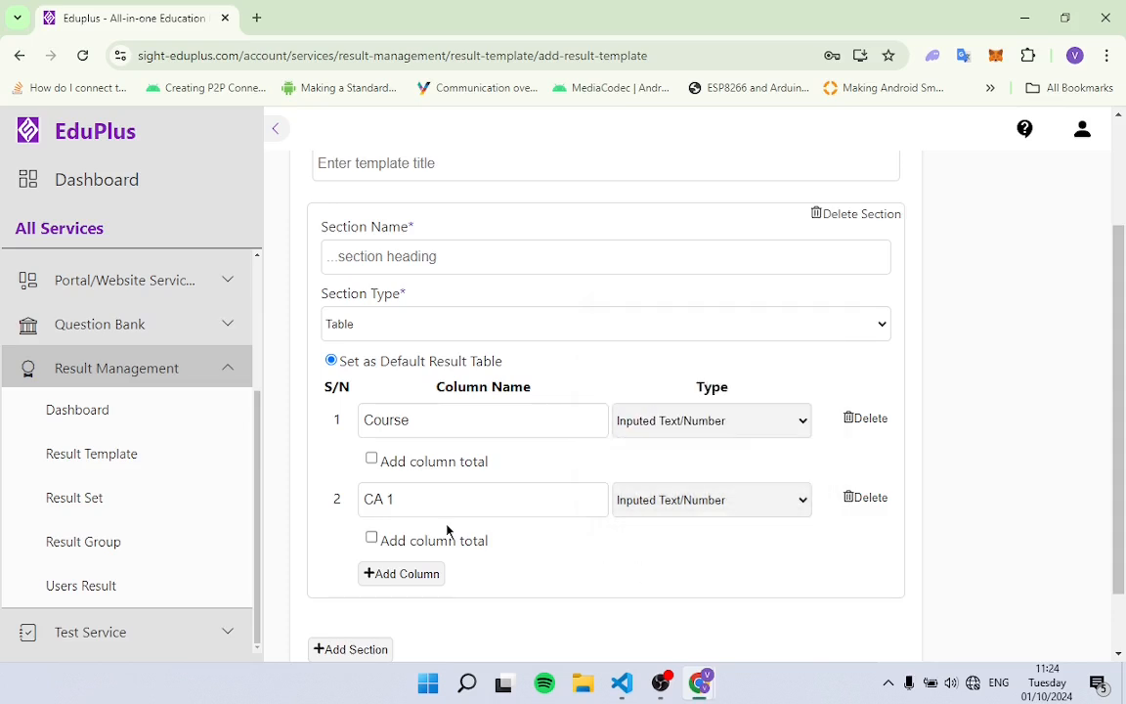
# Add a third column named CA2 to the result table.
pyautogui.click(410, 577)
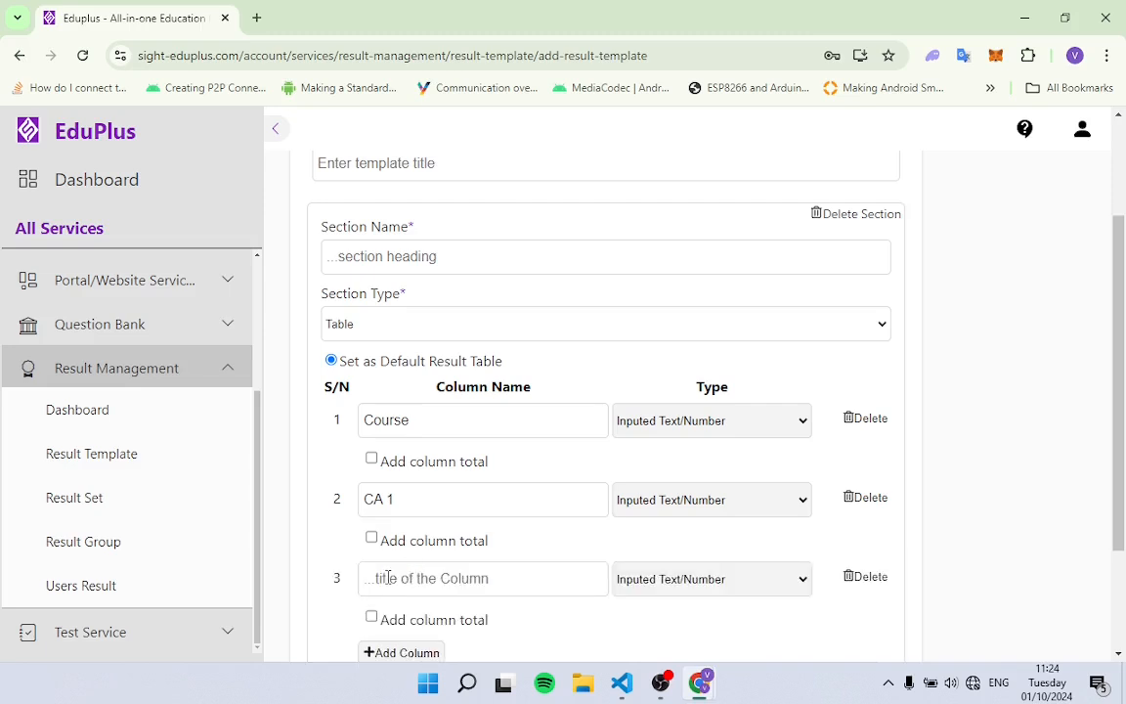
pyautogui.write('CA')
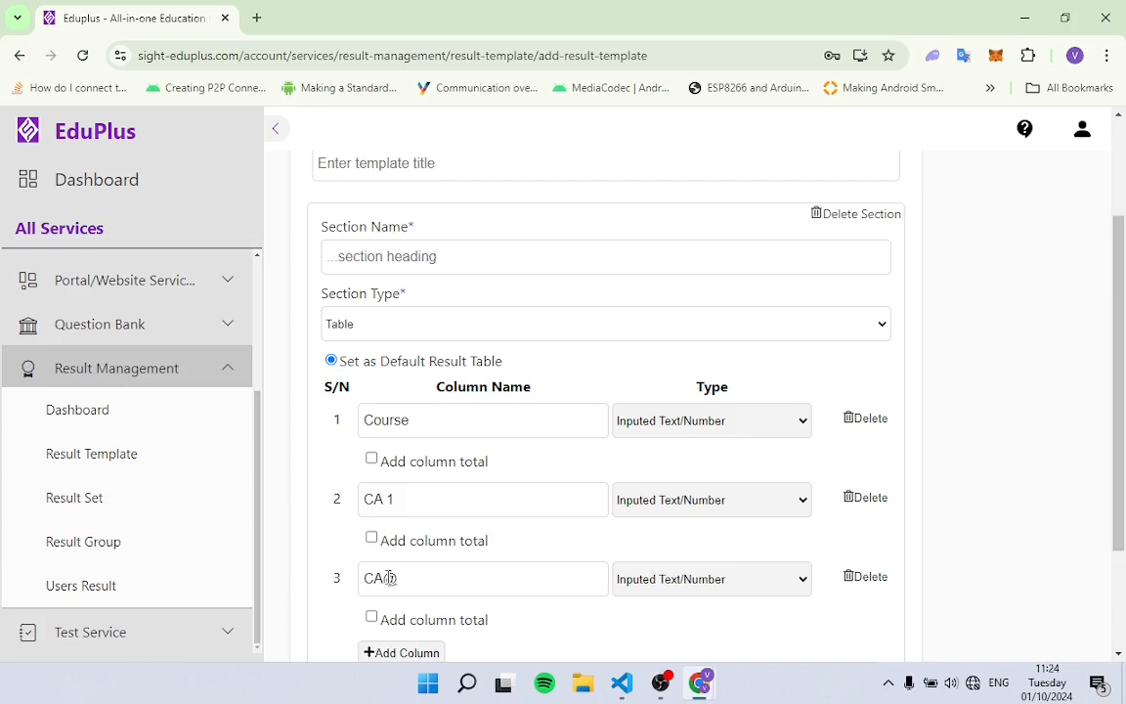
pyautogui.write('2')
# Add a fourth column named Total and set its type to Computed Text/Number.
pyautogui.scroll(-2, 605, 526)
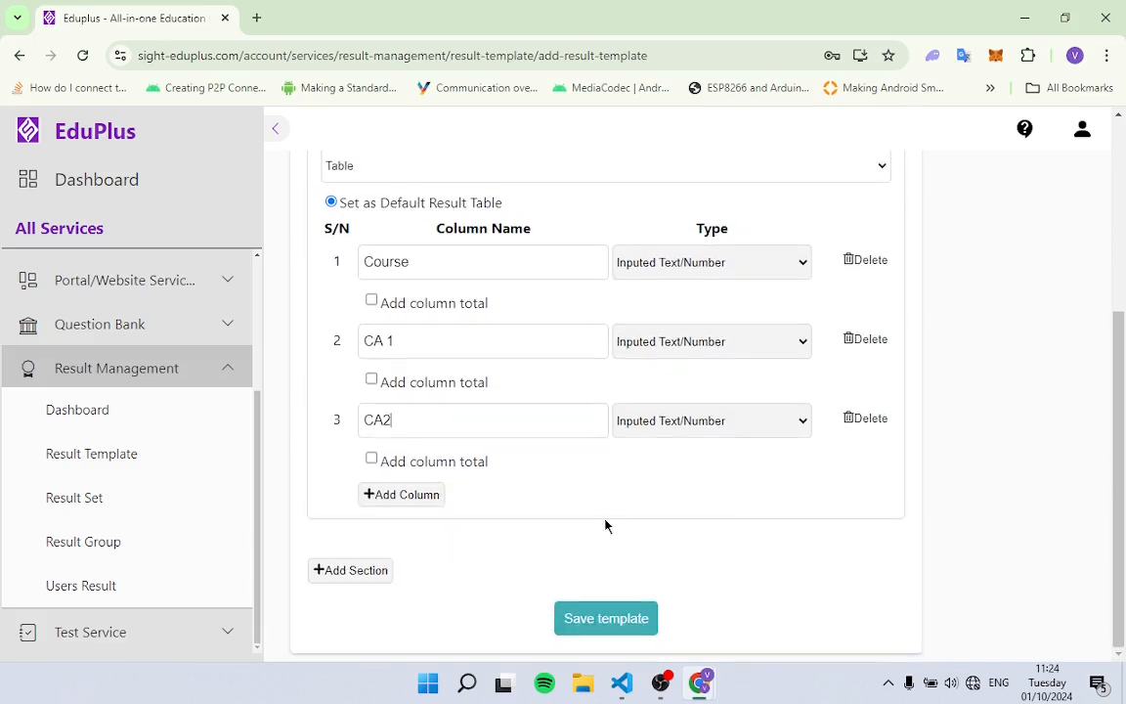
pyautogui.click(418, 494)
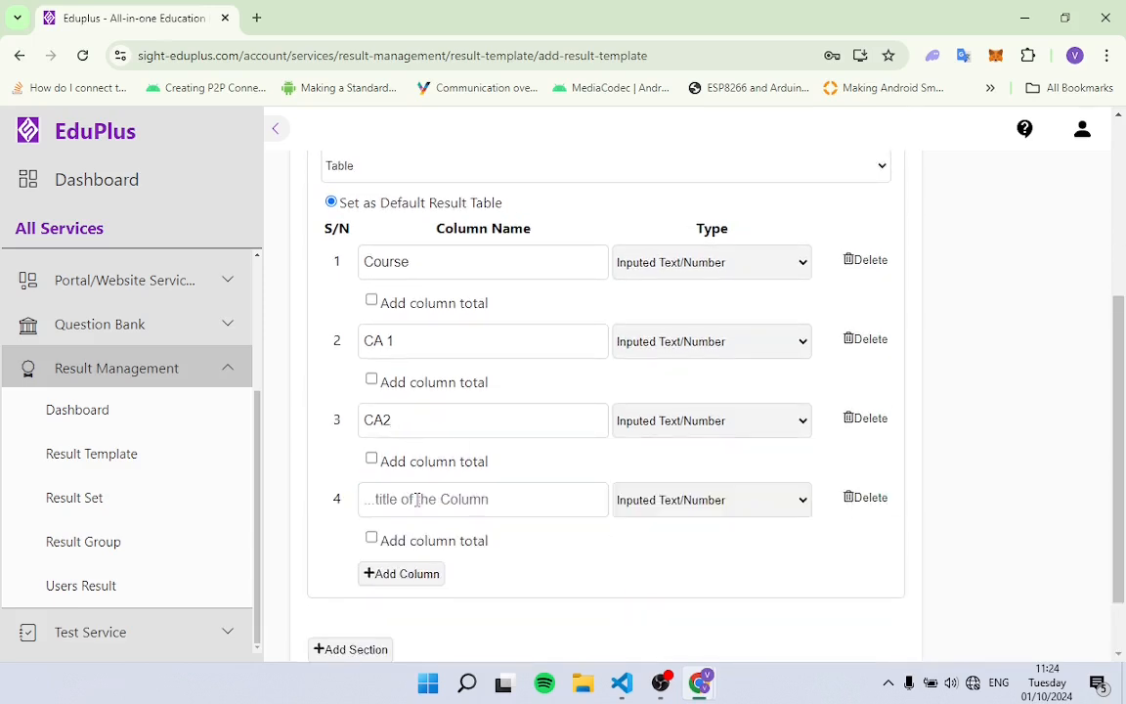
pyautogui.write('Total')
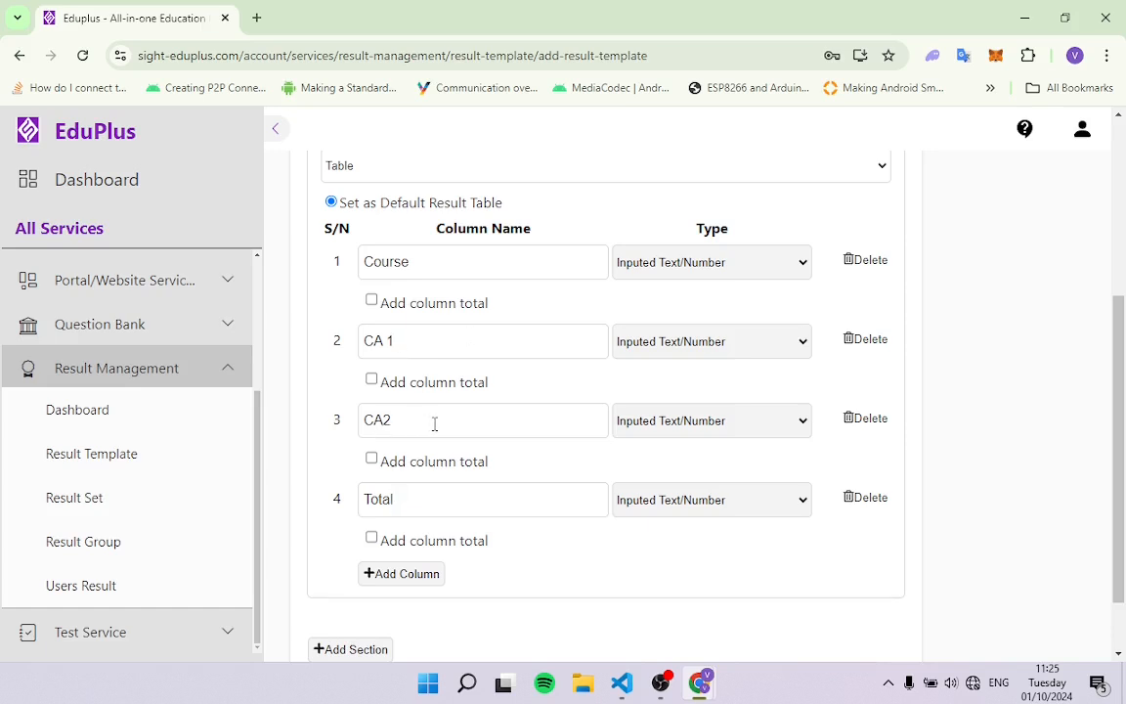
pyautogui.click(753, 500)
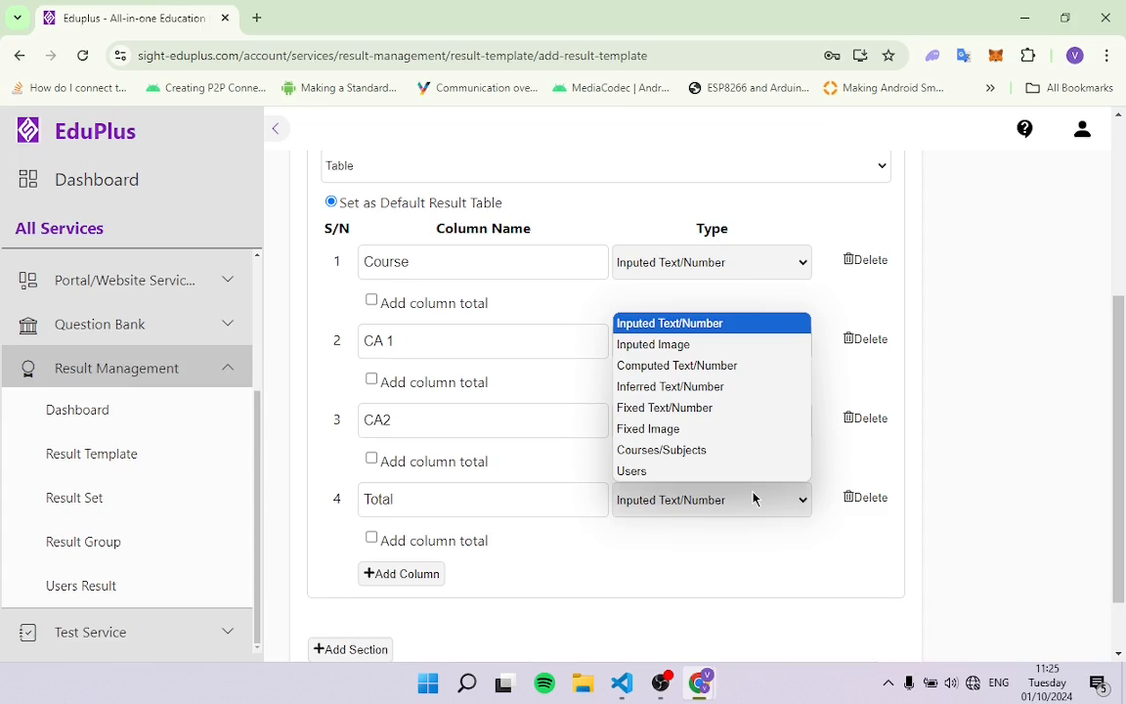
pyautogui.click(696, 366)
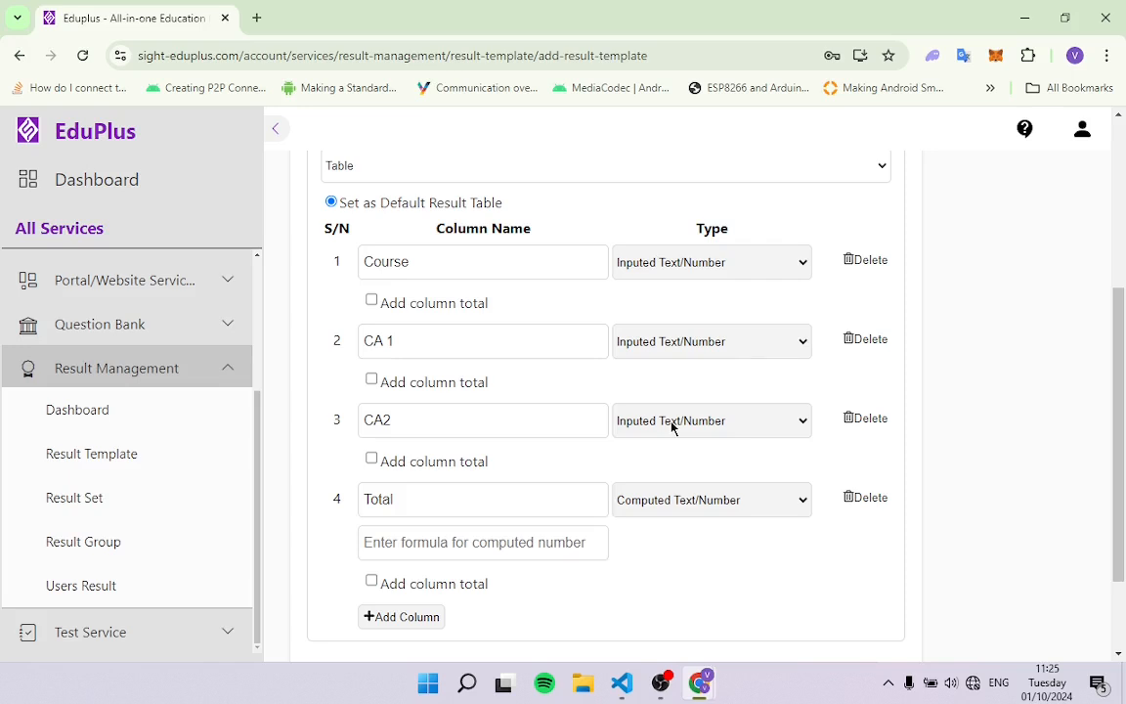
# Enter the first reference {S:R:C} in the Total column's formula.
pyautogui.click(439, 544)
pyautogui.write('{')
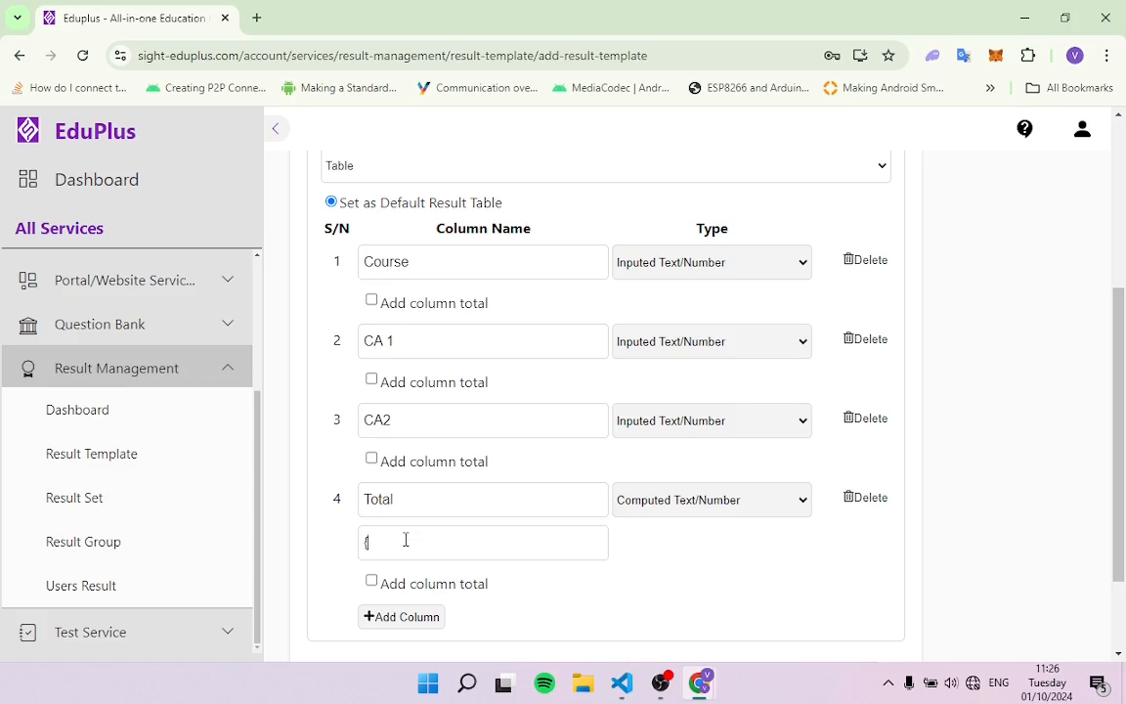
pyautogui.write('}')
pyautogui.scroll(2, 492, 524)
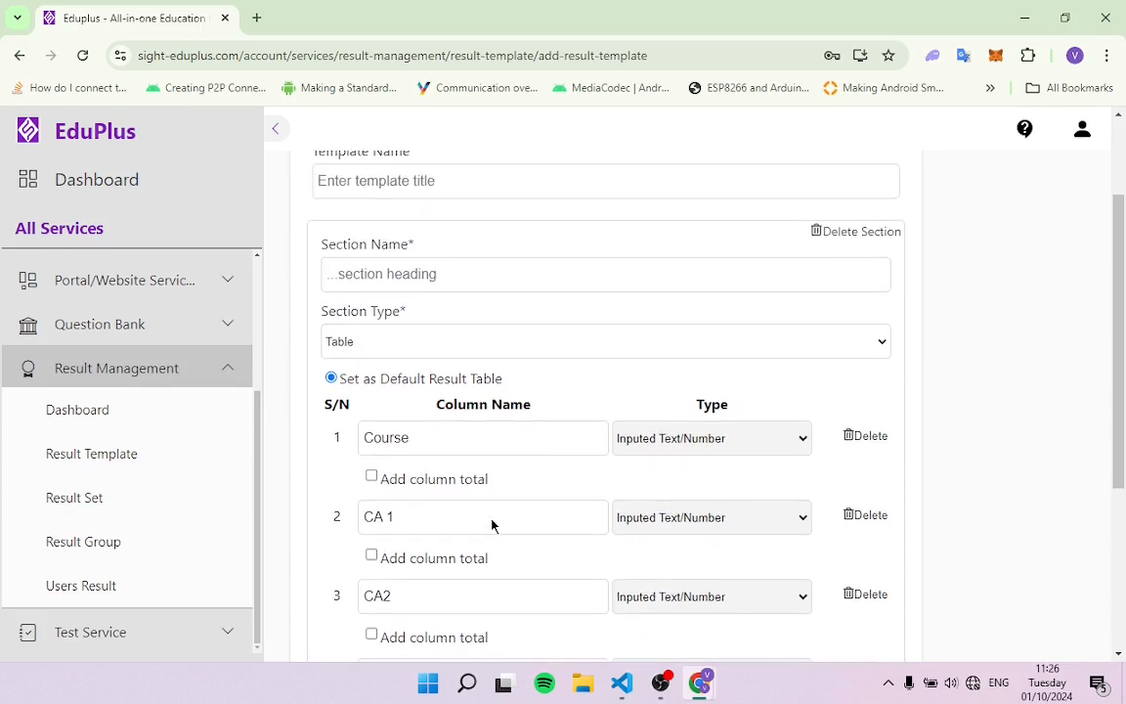
pyautogui.scroll(-2, 501, 520)
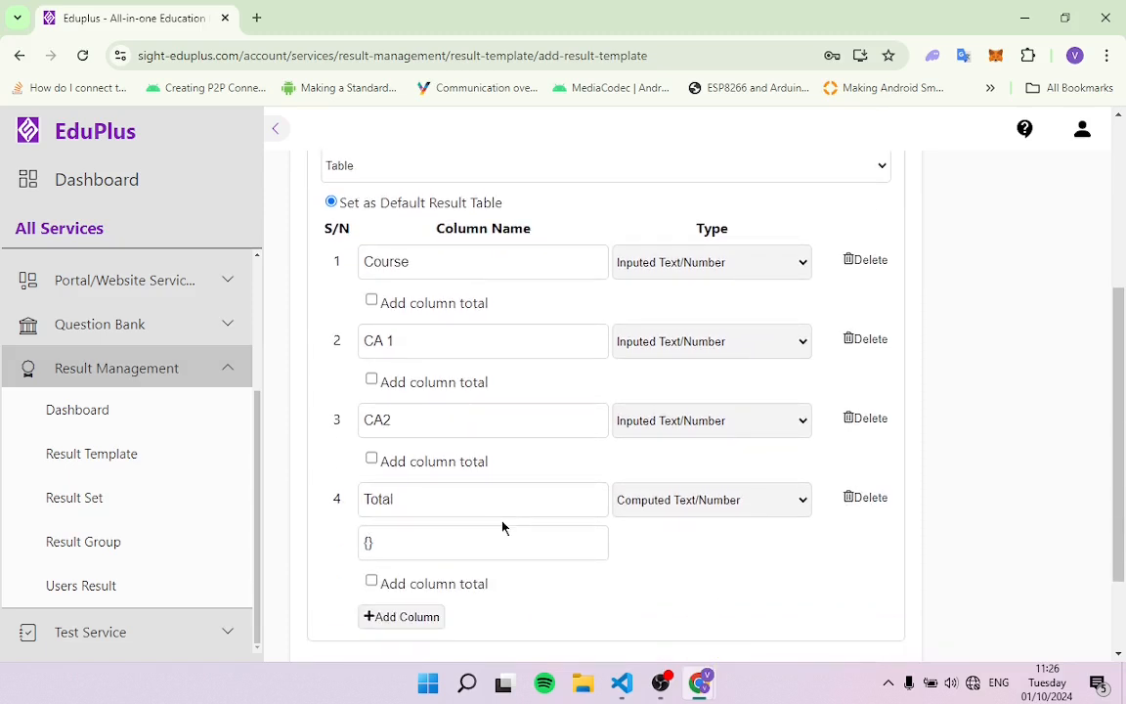
pyautogui.write('S')
pyautogui.scroll(3, 520, 484)
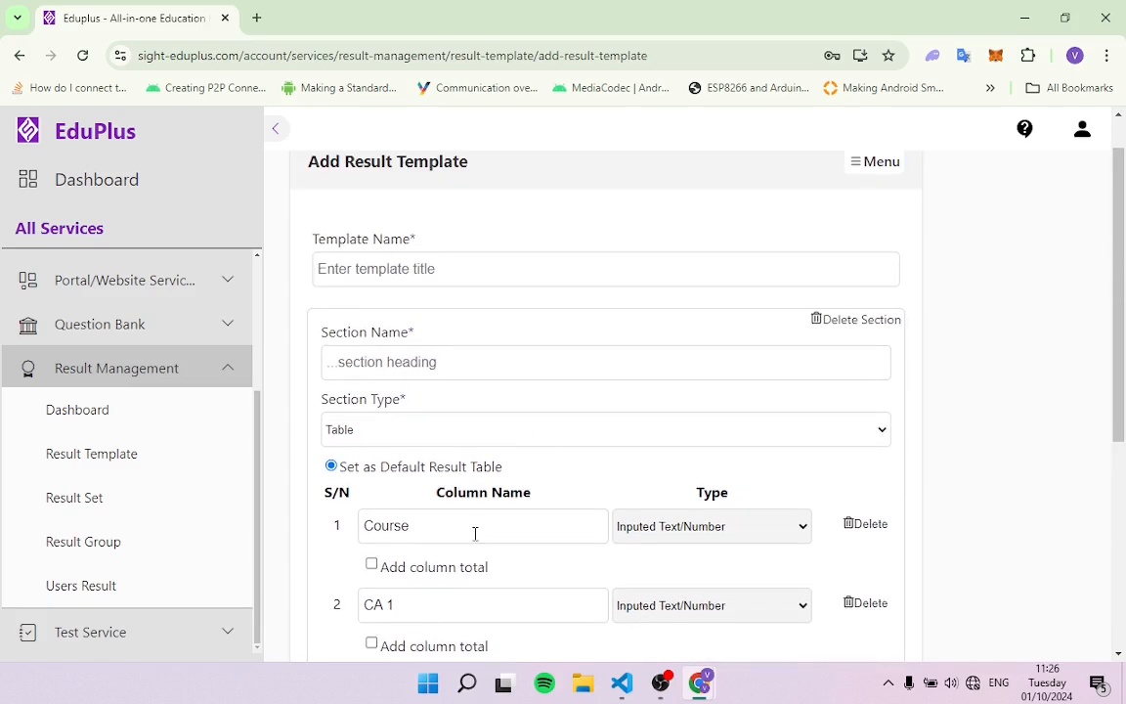
pyautogui.scroll(-4, 475, 532)
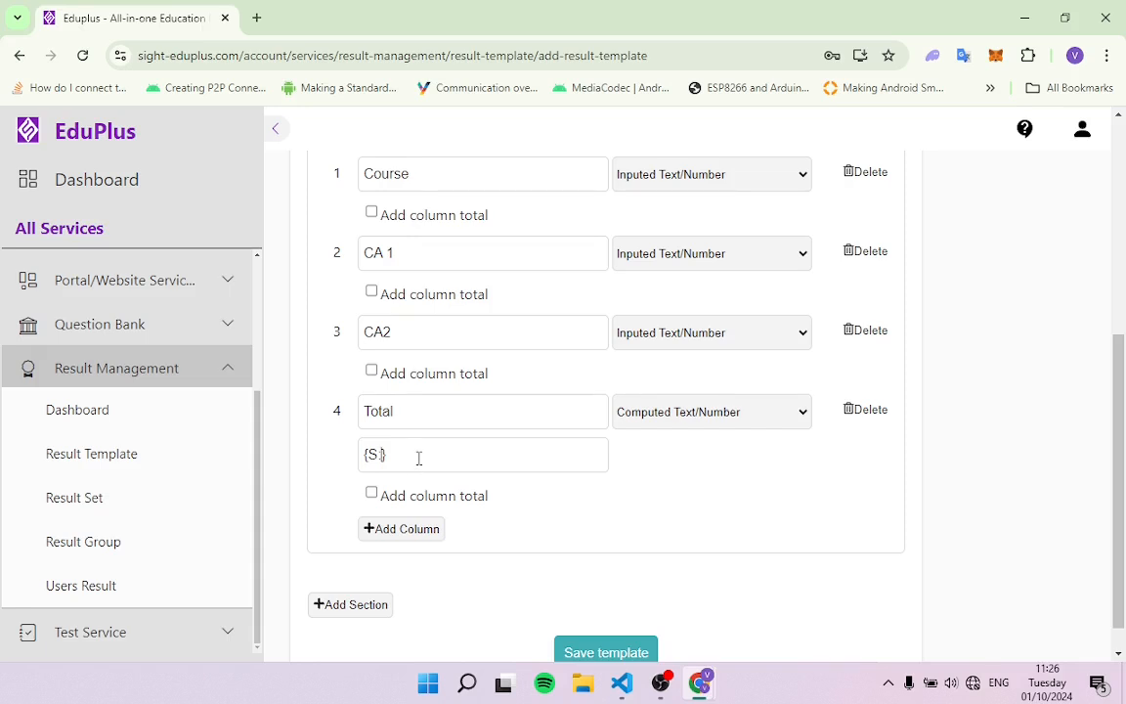
pyautogui.write(':')
pyautogui.write('R')
pyautogui.write(':')
pyautogui.write('C')
# Extend the Total formula with a multiplication by a second {S:R:C} reference.
pyautogui.write(' *')
pyautogui.write('{}')
pyautogui.write('S')
pyautogui.write(':R')
pyautogui.write(':')
pyautogui.write('C')
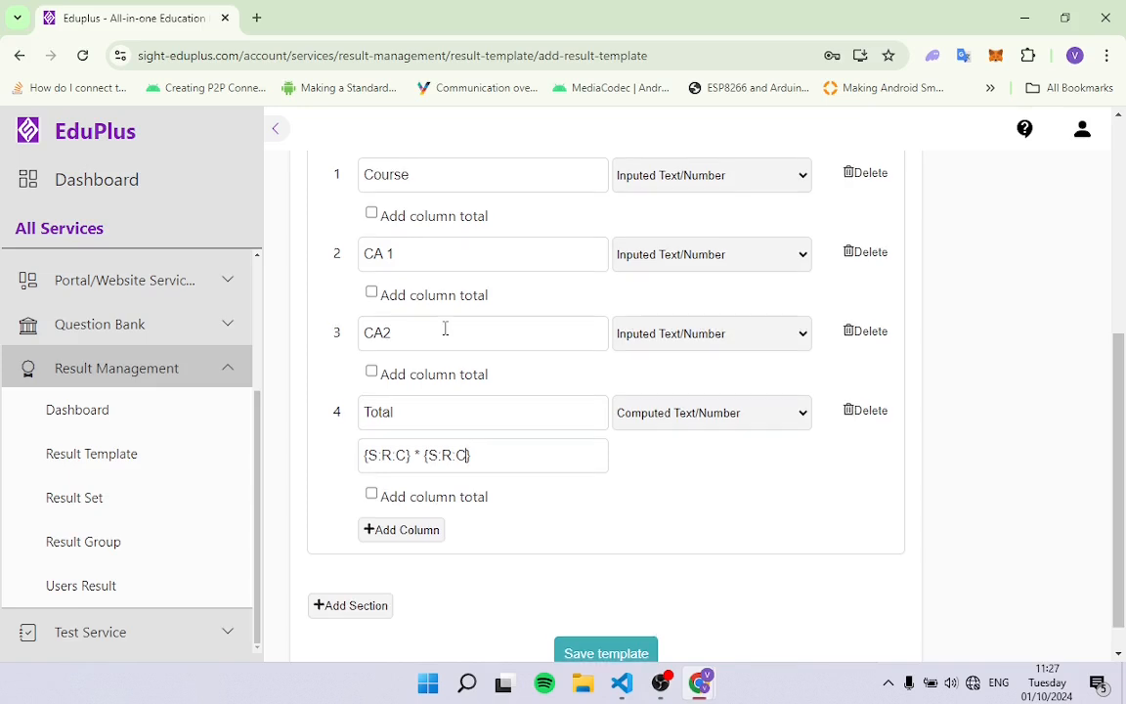
# Try 2 as the section part of the Total formula's first reference and restore it to S.
pyautogui.scroll(3, 445, 329)
pyautogui.scroll(1, 425, 362)
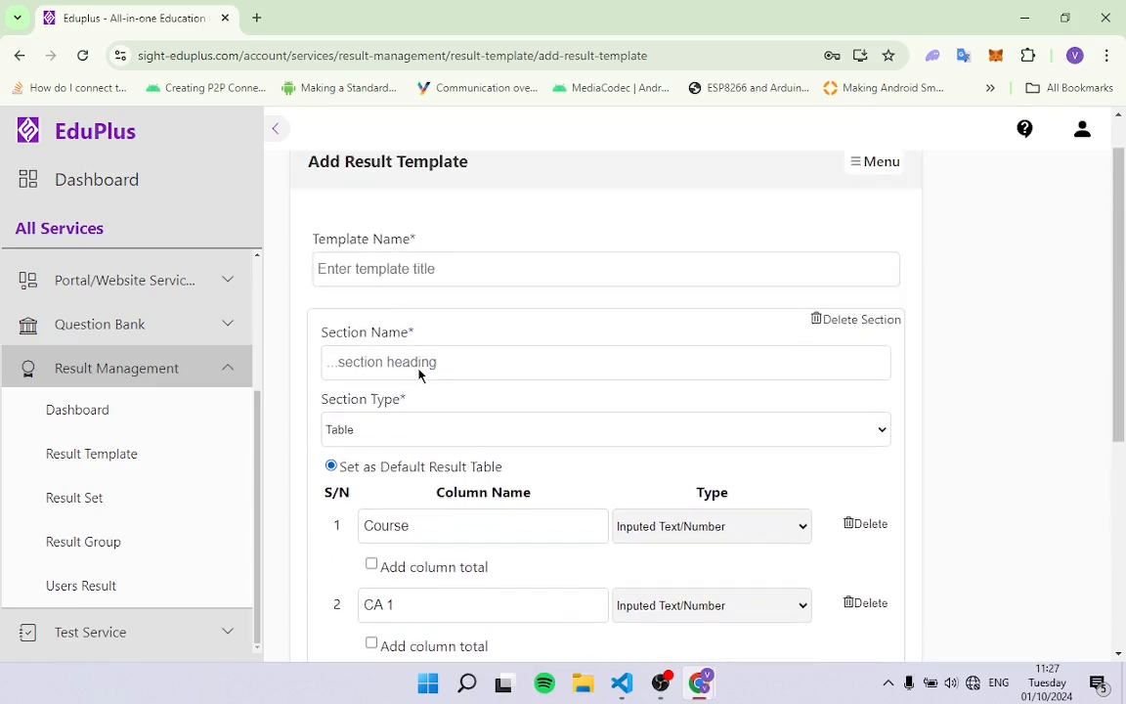
pyautogui.scroll(-4, 418, 387)
pyautogui.scroll(-1, 419, 394)
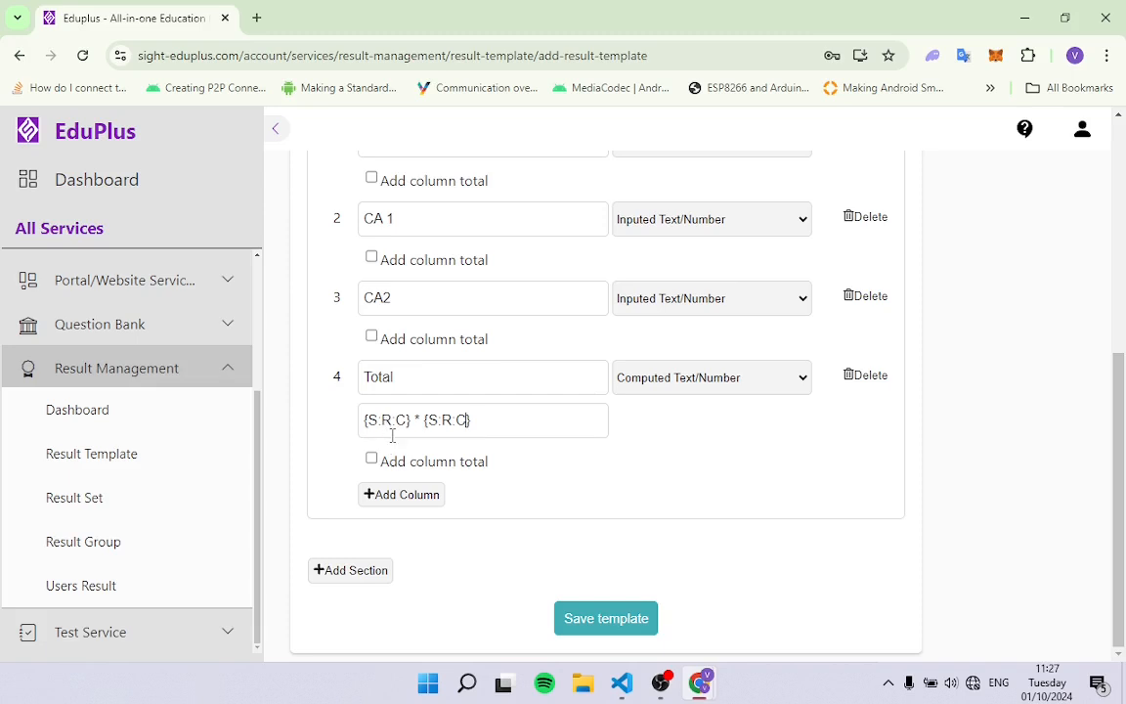
pyautogui.scroll(5, 404, 418)
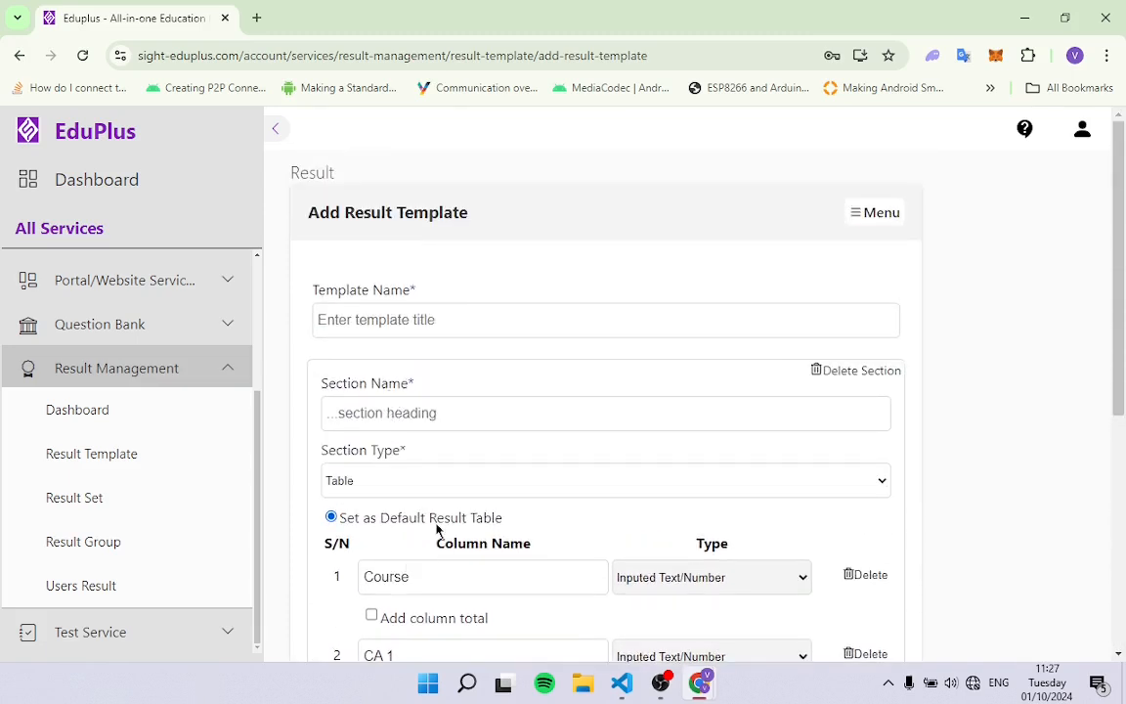
pyautogui.scroll(-3, 515, 502)
pyautogui.scroll(-2, 513, 504)
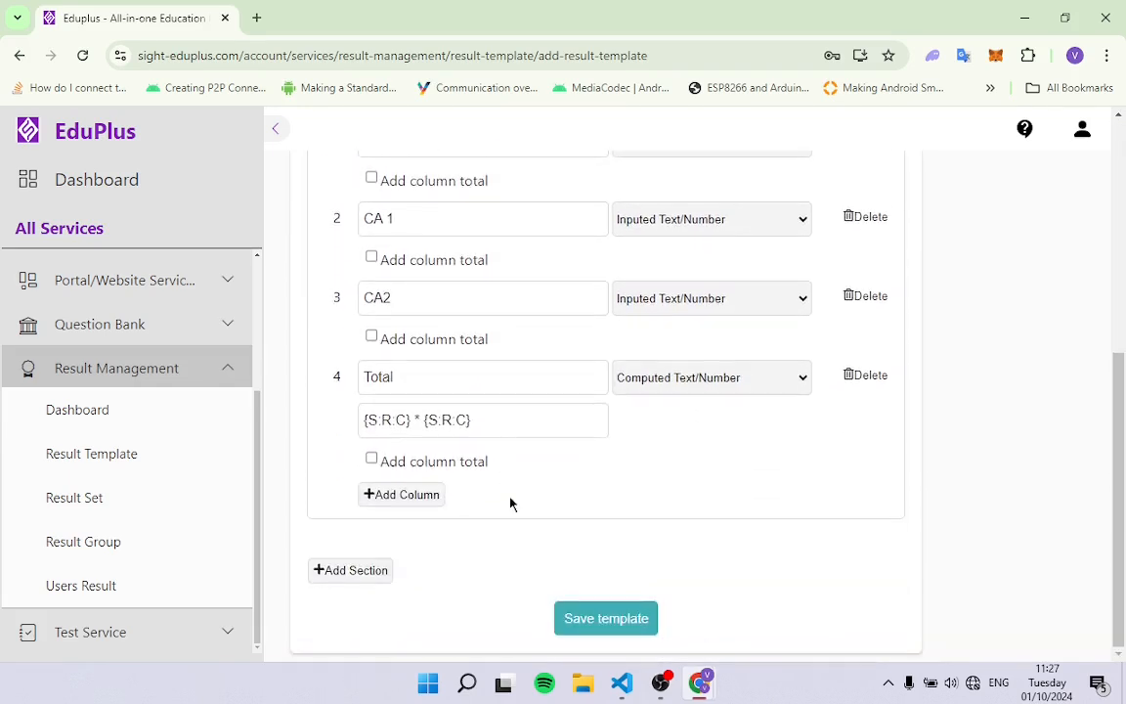
pyautogui.click(376, 420)
pyautogui.press('BackSpace')
pyautogui.write('2')
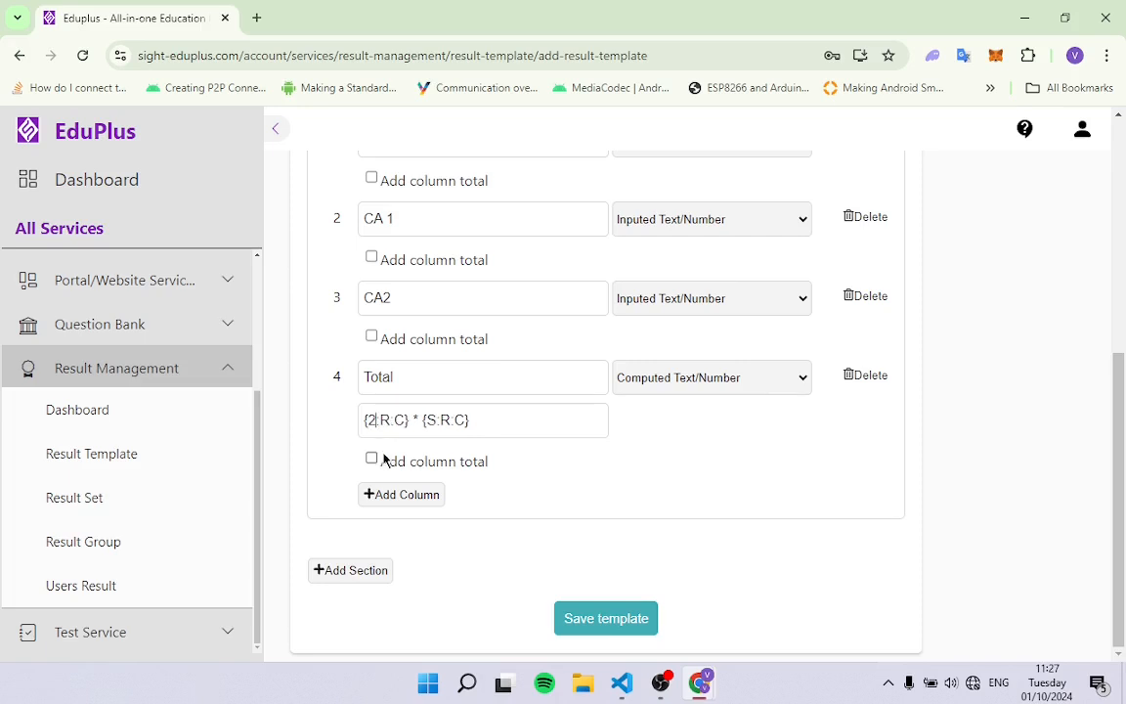
pyautogui.press('BackSpace')
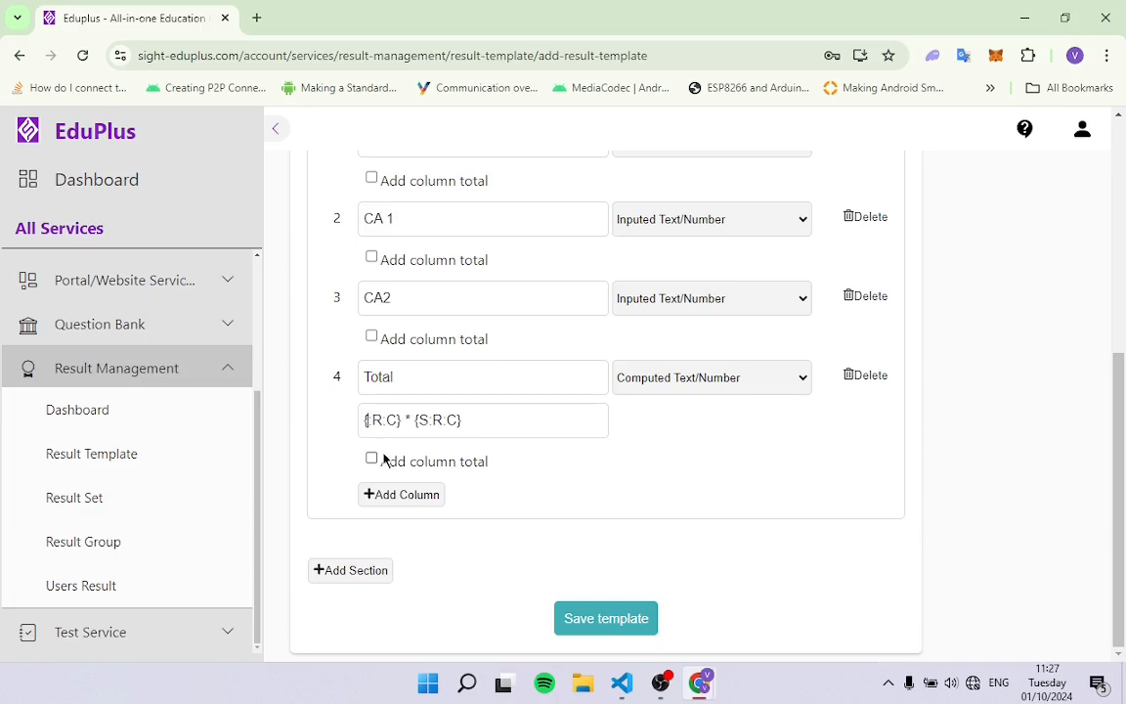
pyautogui.write('S')
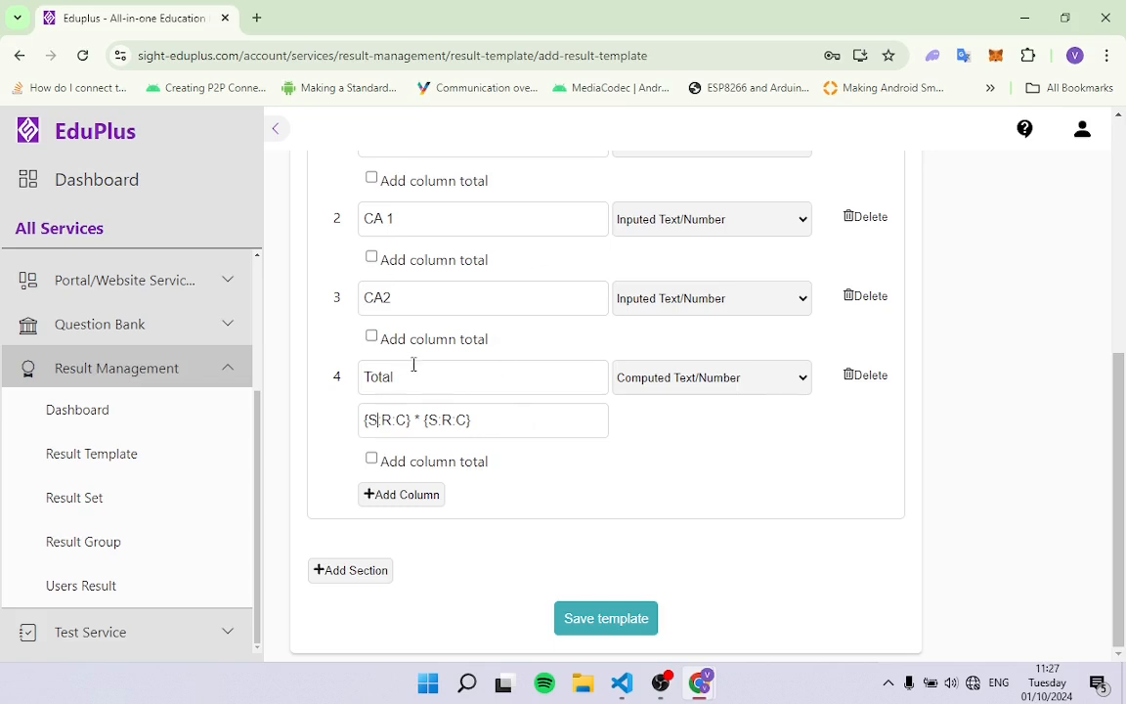
# Set the column part of the Total formula's first reference to 2, giving {S:R:2}.
pyautogui.scroll(2, 459, 381)
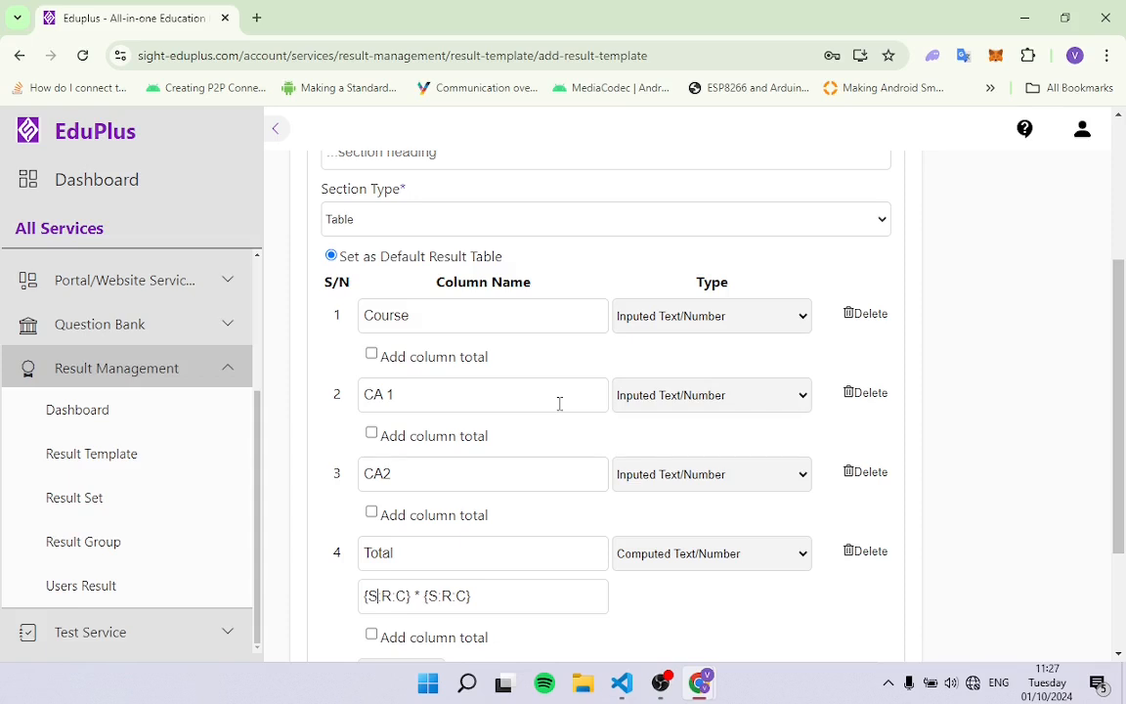
pyautogui.scroll(-2, 404, 477)
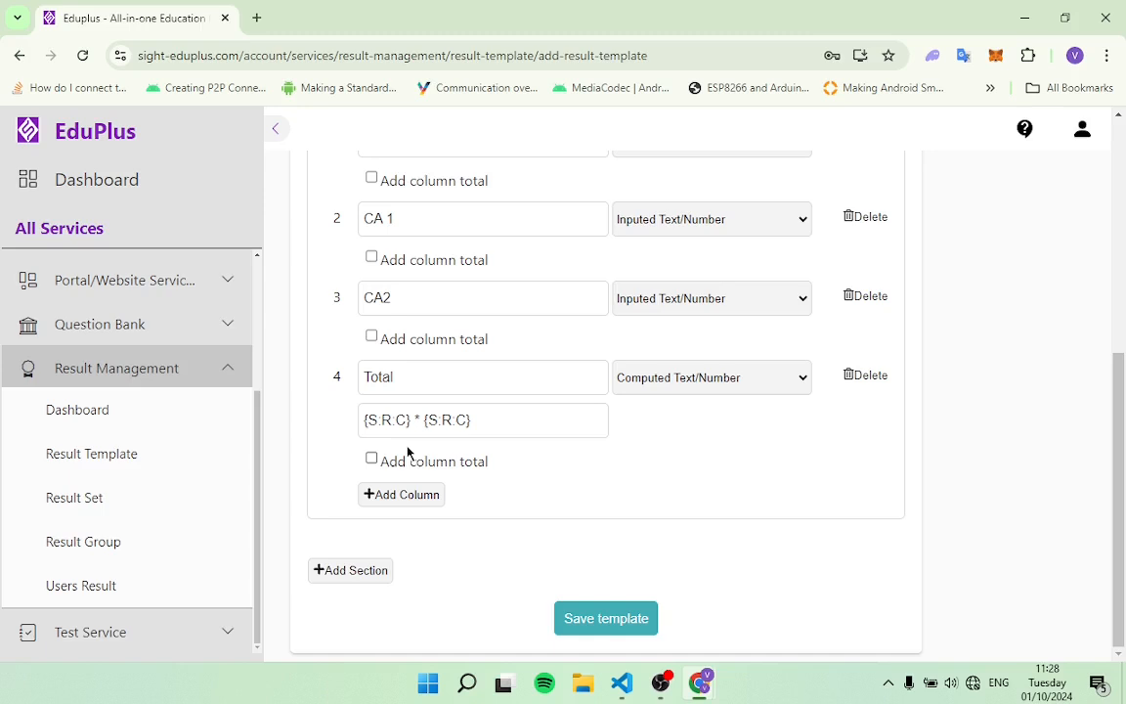
pyautogui.scroll(2, 411, 426)
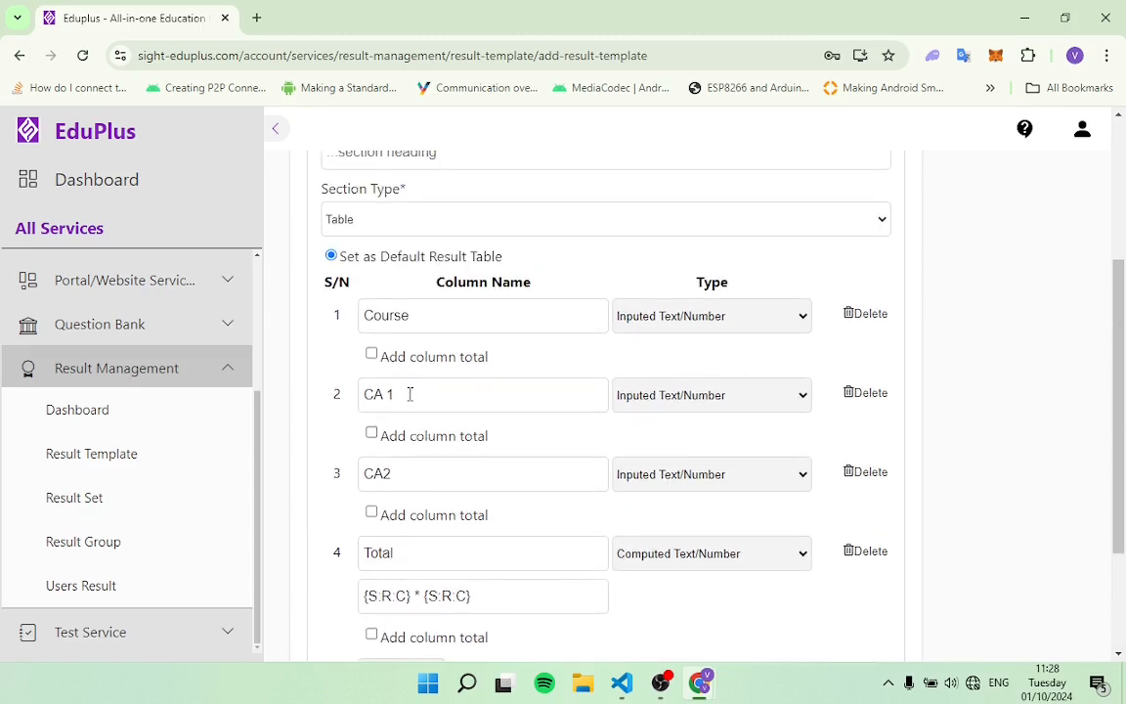
pyautogui.scroll(-1, 405, 391)
pyautogui.scroll(-1, 407, 375)
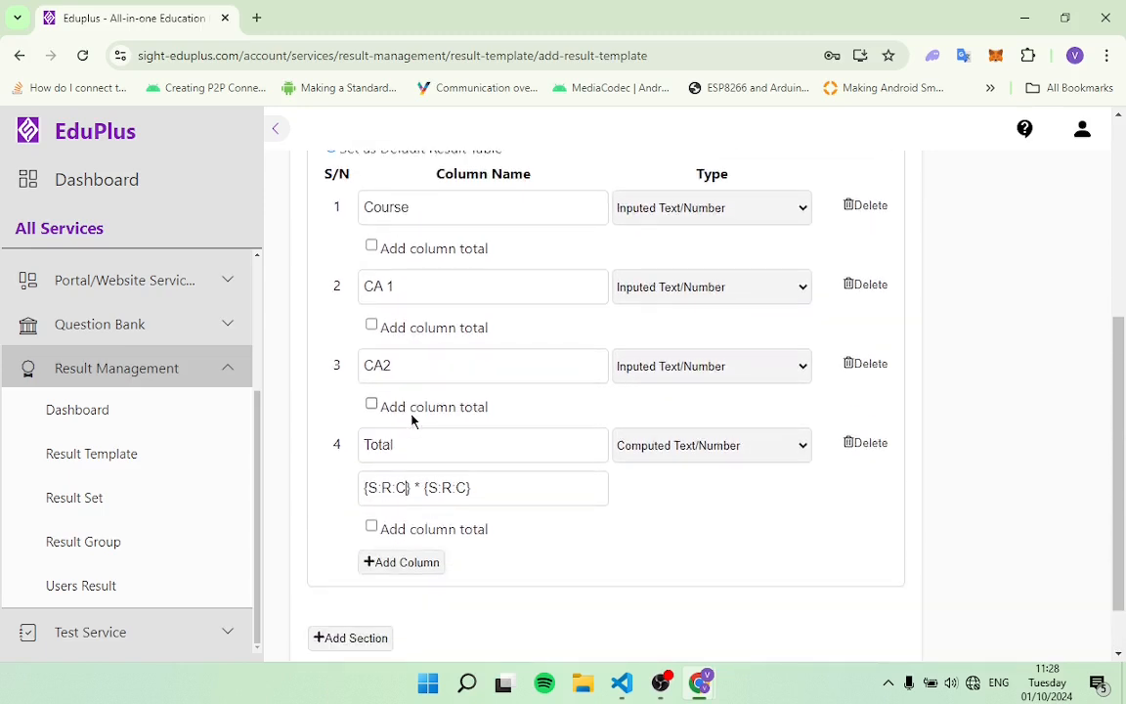
pyautogui.press('BackSpace')
pyautogui.press('BackSpace')
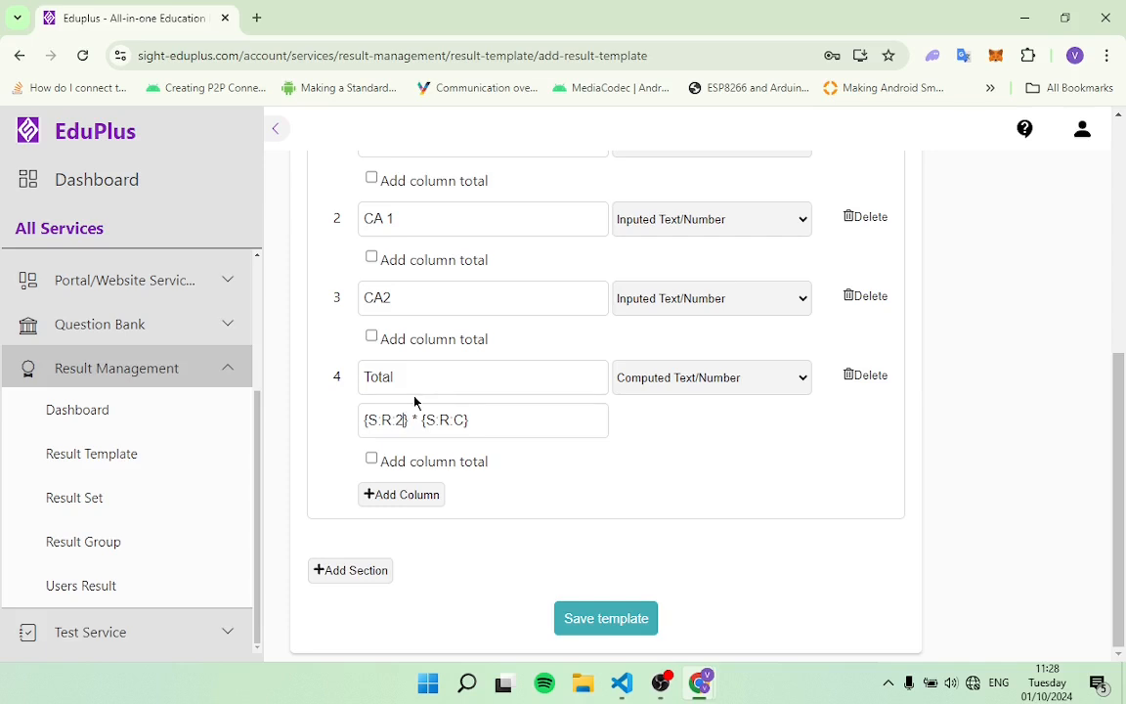
pyautogui.write('2')
# Change the Total formula's operator to + and its second reference to {S:R:3}, keeping the type Computed Text/Number.
pyautogui.click(422, 424)
pyautogui.press('BackSpace')
pyautogui.write('+')
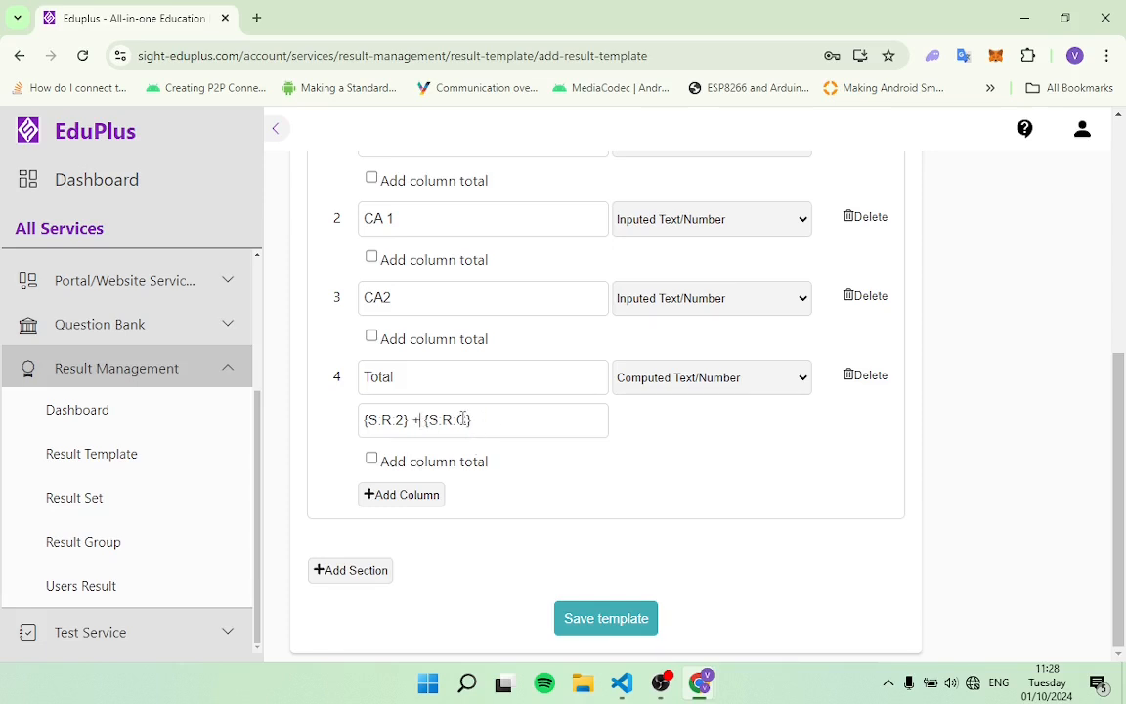
pyautogui.click(463, 418)
pyautogui.press('BackSpace')
pyautogui.write('3')
pyautogui.click(799, 389)
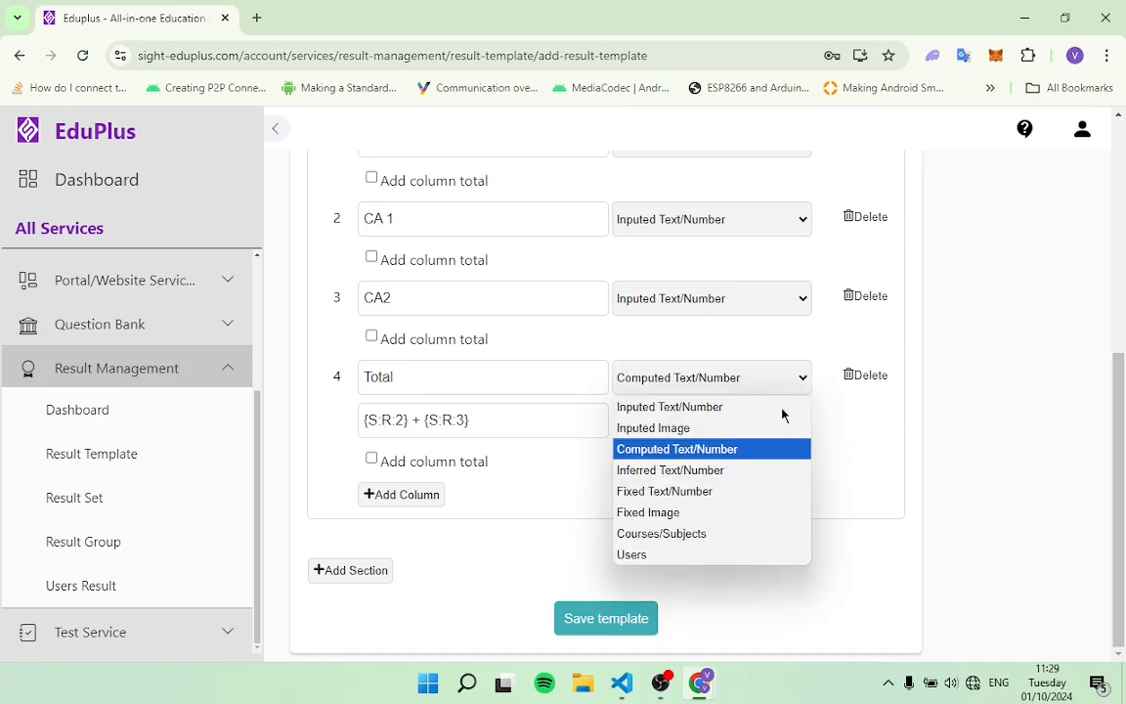
pyautogui.click(520, 510)
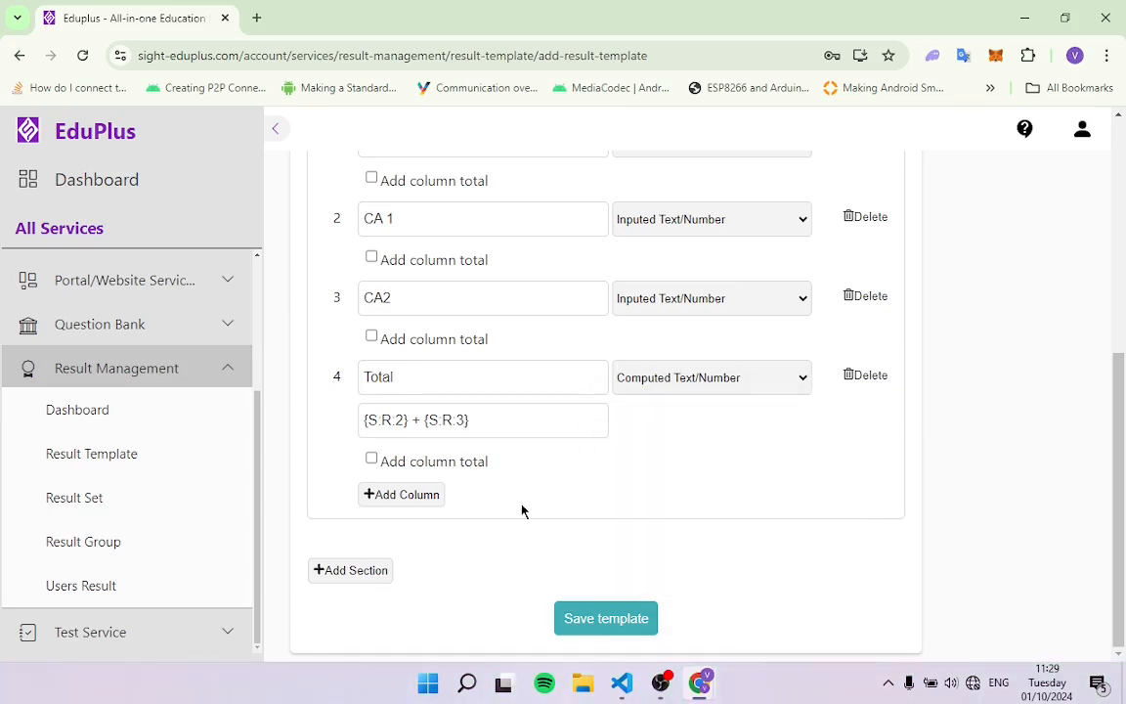
# Add a fifth column named Comment and set its type to Inferred Text/Number.
pyautogui.click(386, 495)
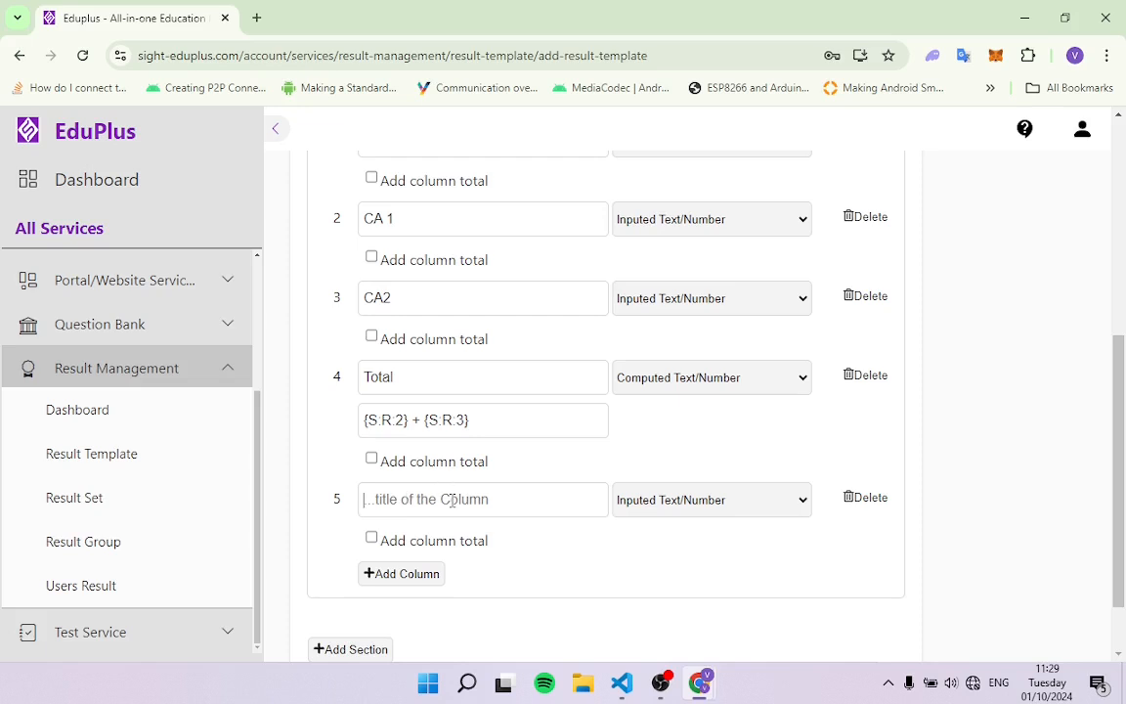
pyautogui.write('Comment')
pyautogui.click(803, 499)
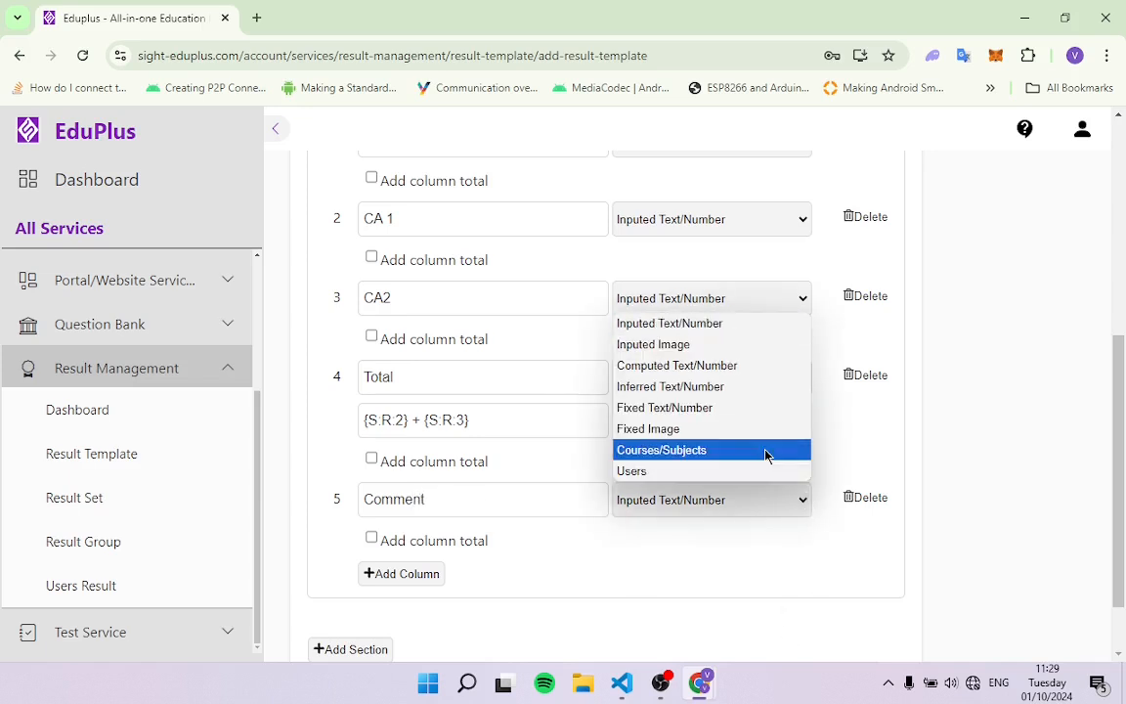
pyautogui.click(748, 396)
# Define the Comment column's first rule with the formula {S:R:4} > 70 and the value Excellent.
pyautogui.click(516, 542)
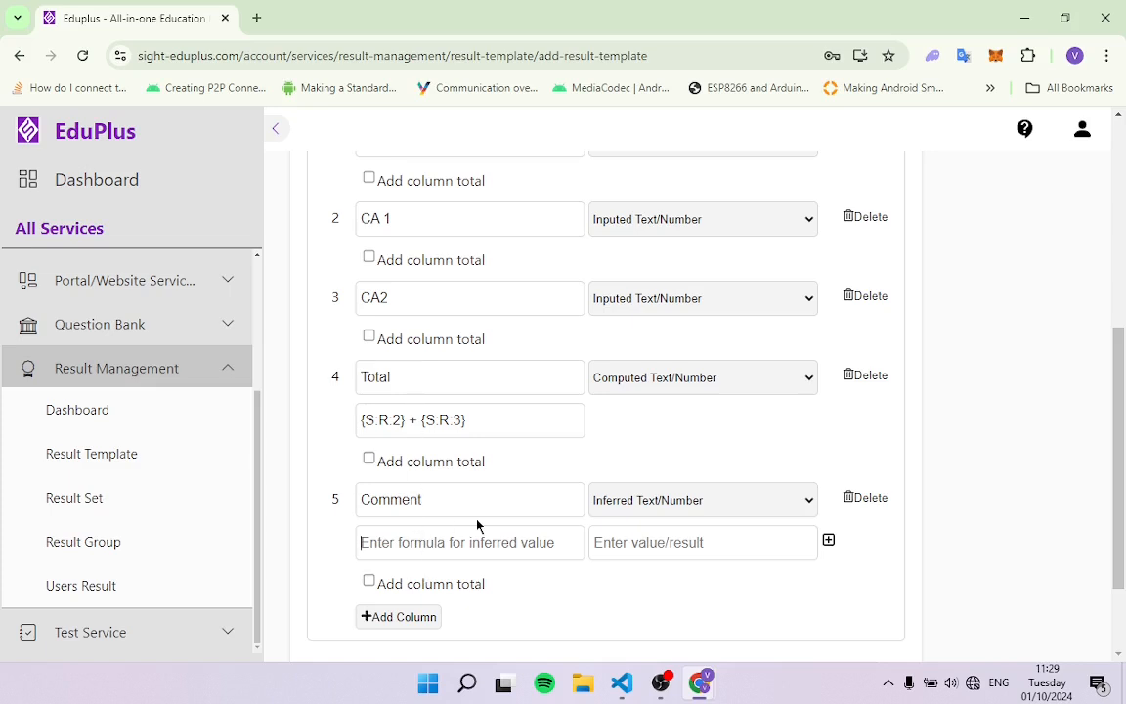
pyautogui.write('{}')
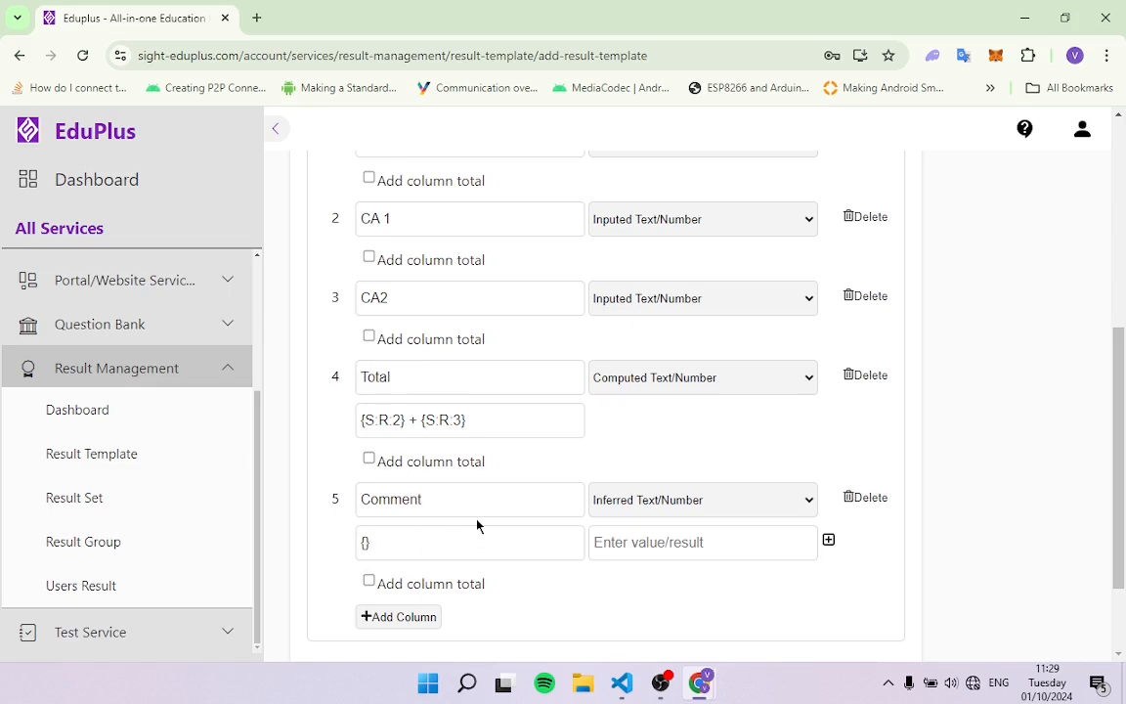
pyautogui.write('S:R:4')
pyautogui.press('Right')
pyautogui.write('> 70')
pyautogui.click(629, 543)
pyautogui.write('E')
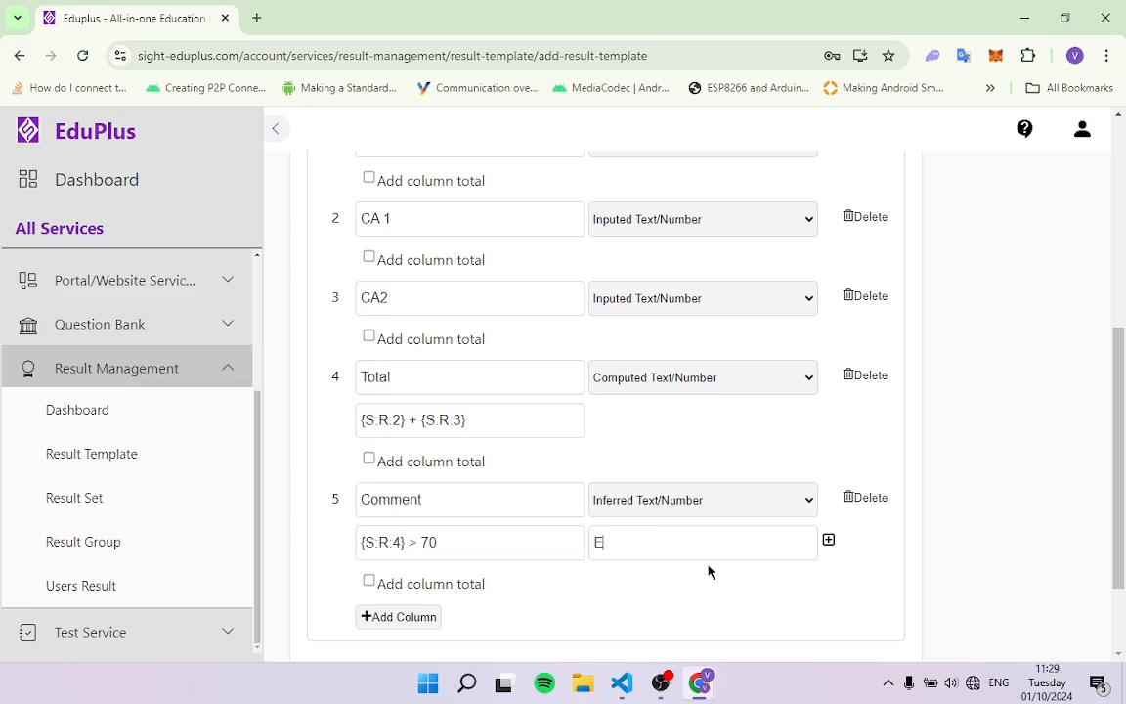
pyautogui.write('xcellent')
# Add a second rule to the Comment column and copy the formula {S:R:4} > 70 into it.
pyautogui.click(828, 540)
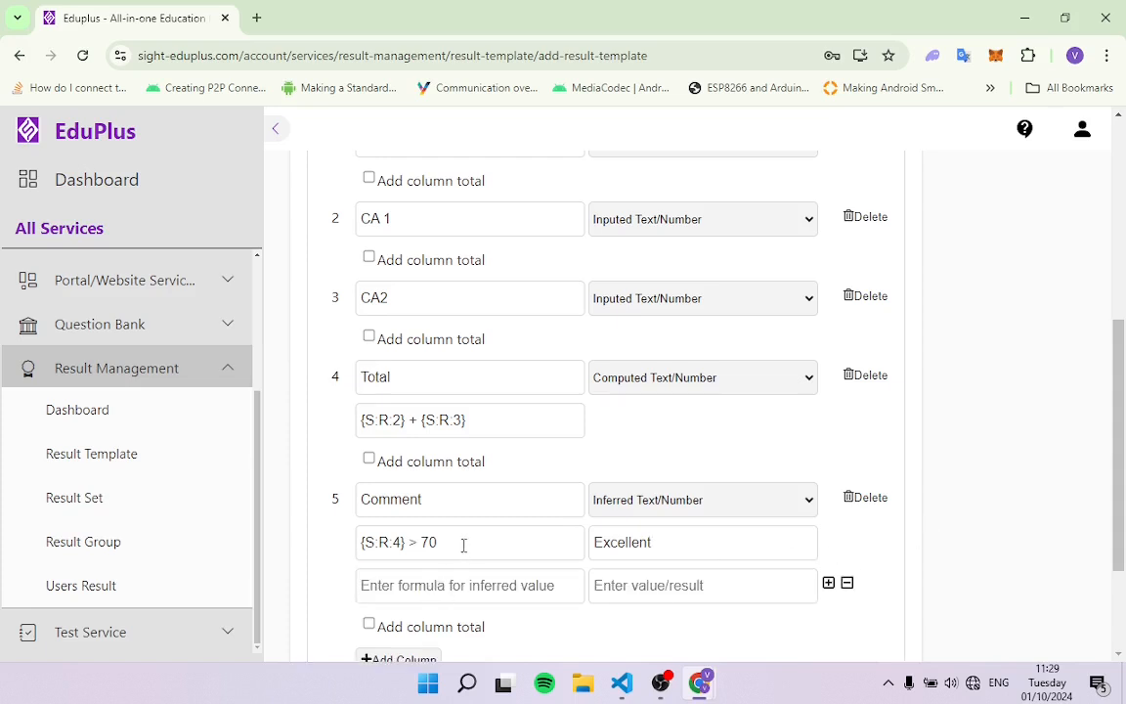
pyautogui.moveTo(463, 543); pyautogui.dragTo(357, 550)
pyautogui.hotkey('ctrl', 'c')
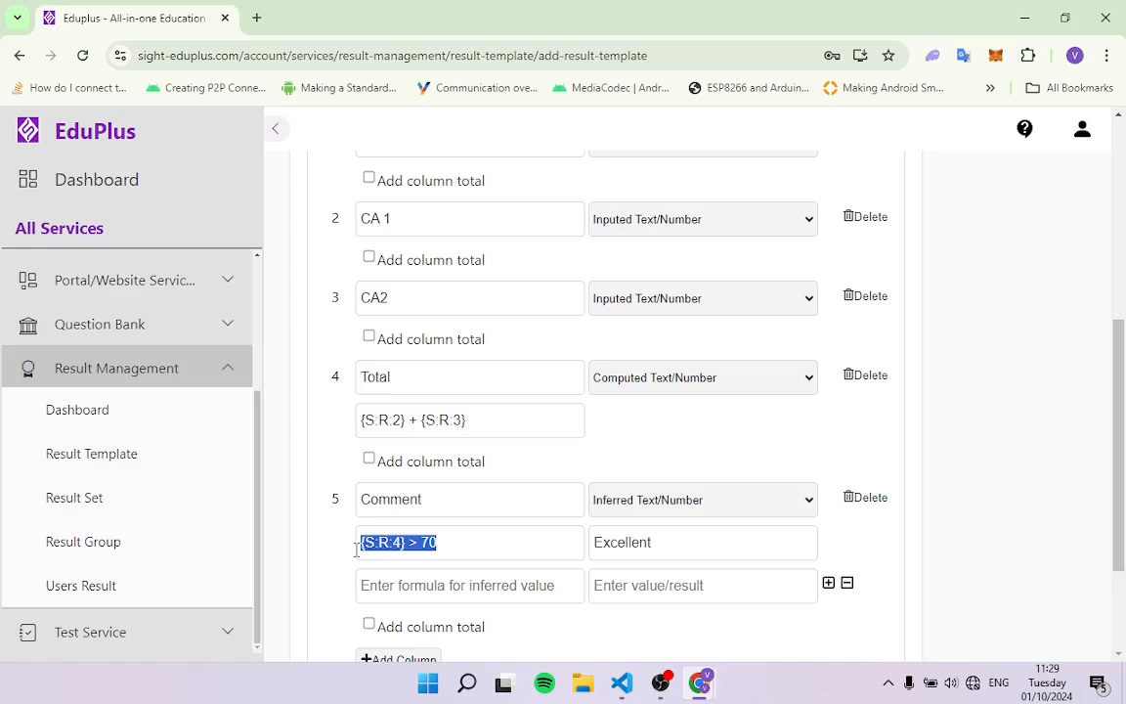
pyautogui.click(435, 584)
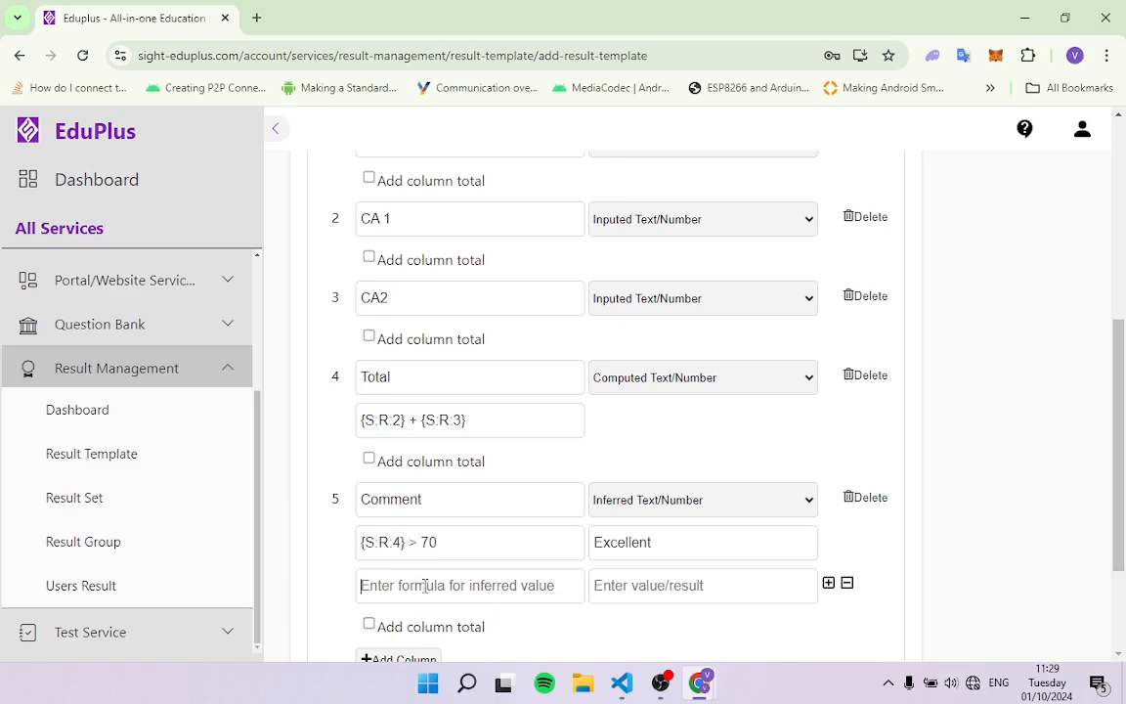
pyautogui.hotkey('ctrl', 'v')
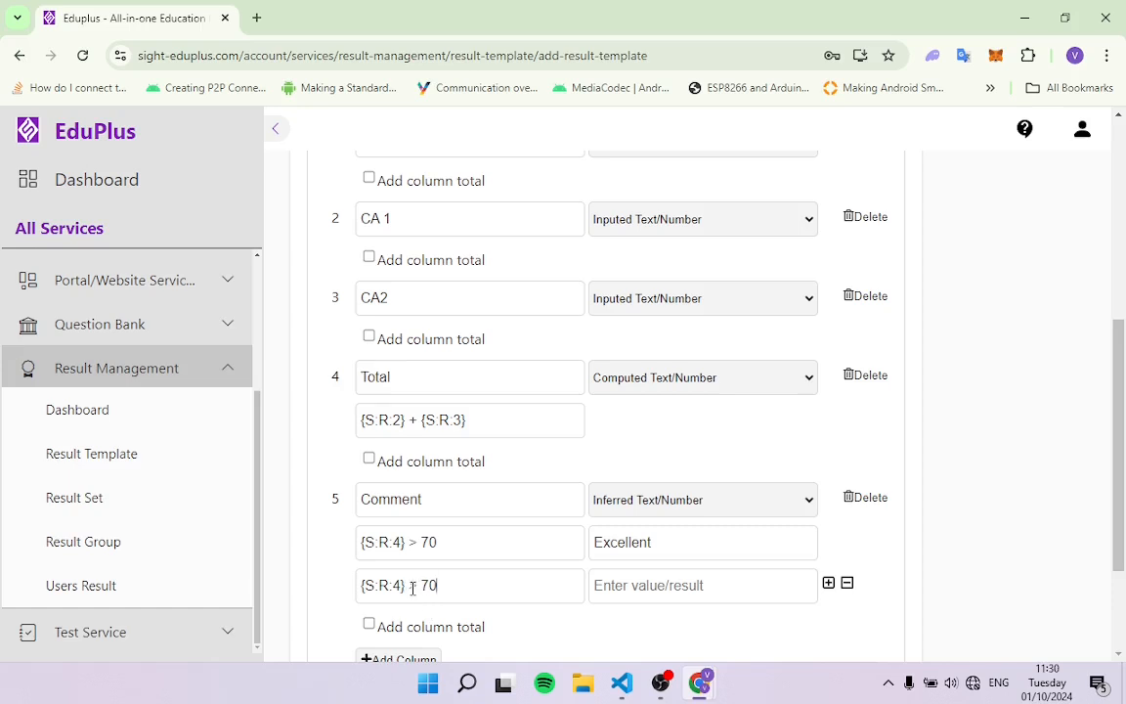
# Change the Comment column's second rule to {S:R:4} < 70 and give it the value Failed.
pyautogui.click(417, 586)
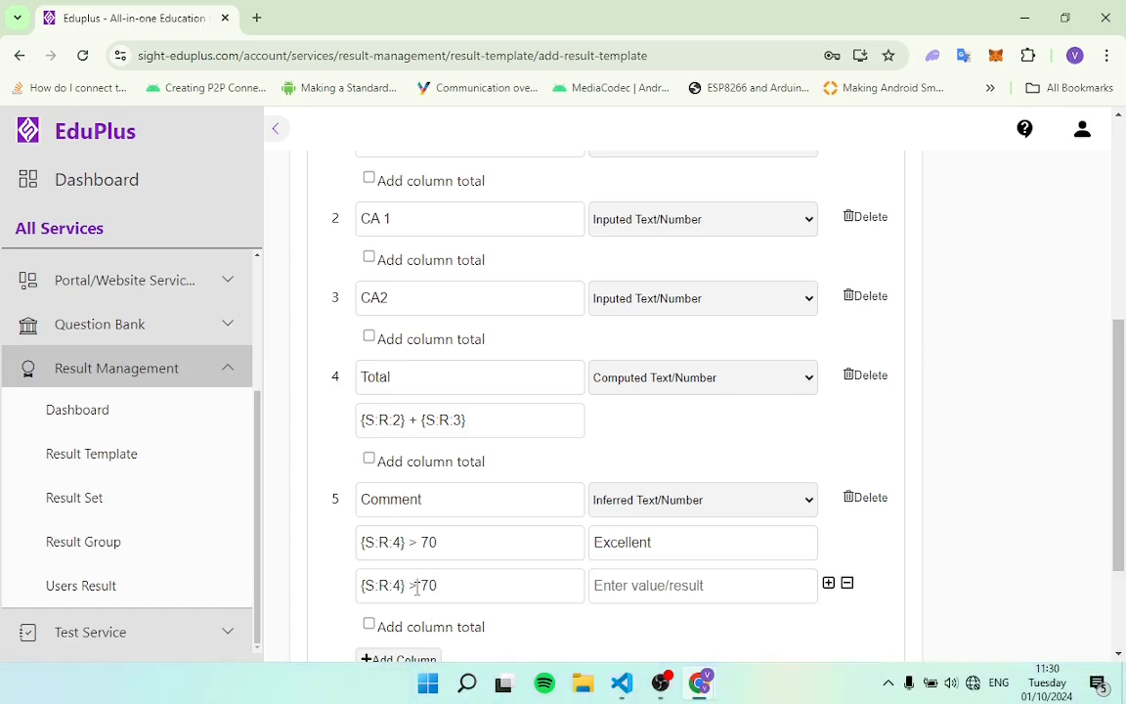
pyautogui.press('BackSpace')
pyautogui.write('<')
pyautogui.scroll(-1, 699, 528)
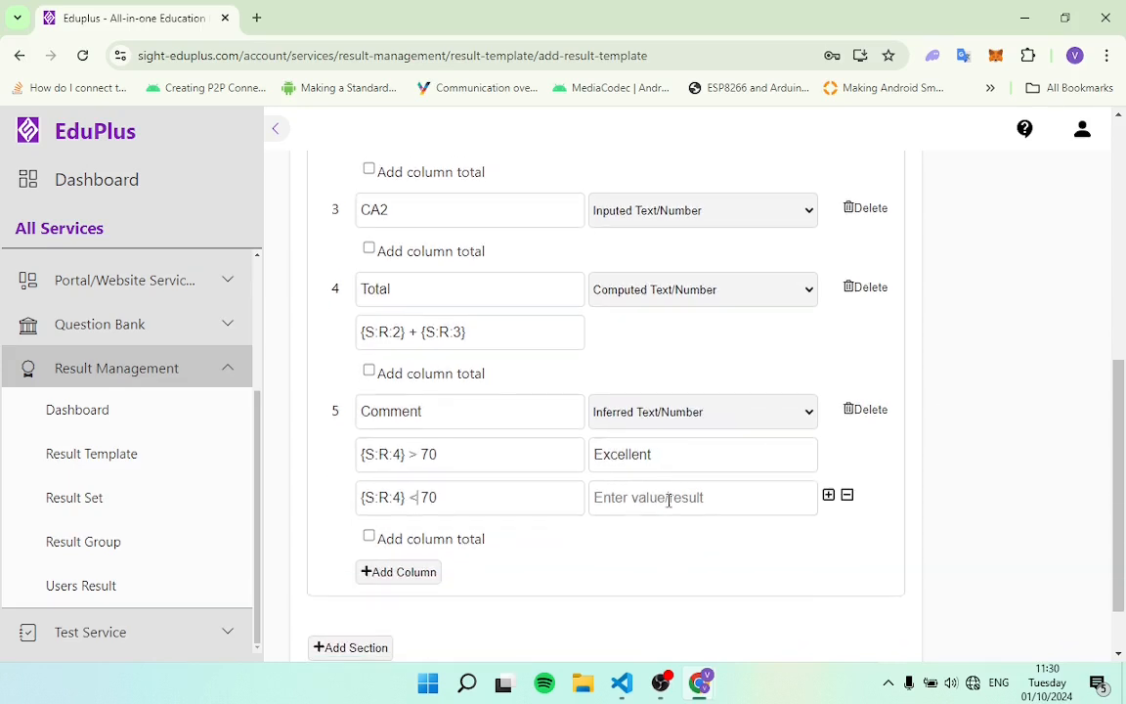
pyautogui.click(669, 500)
pyautogui.write('F')
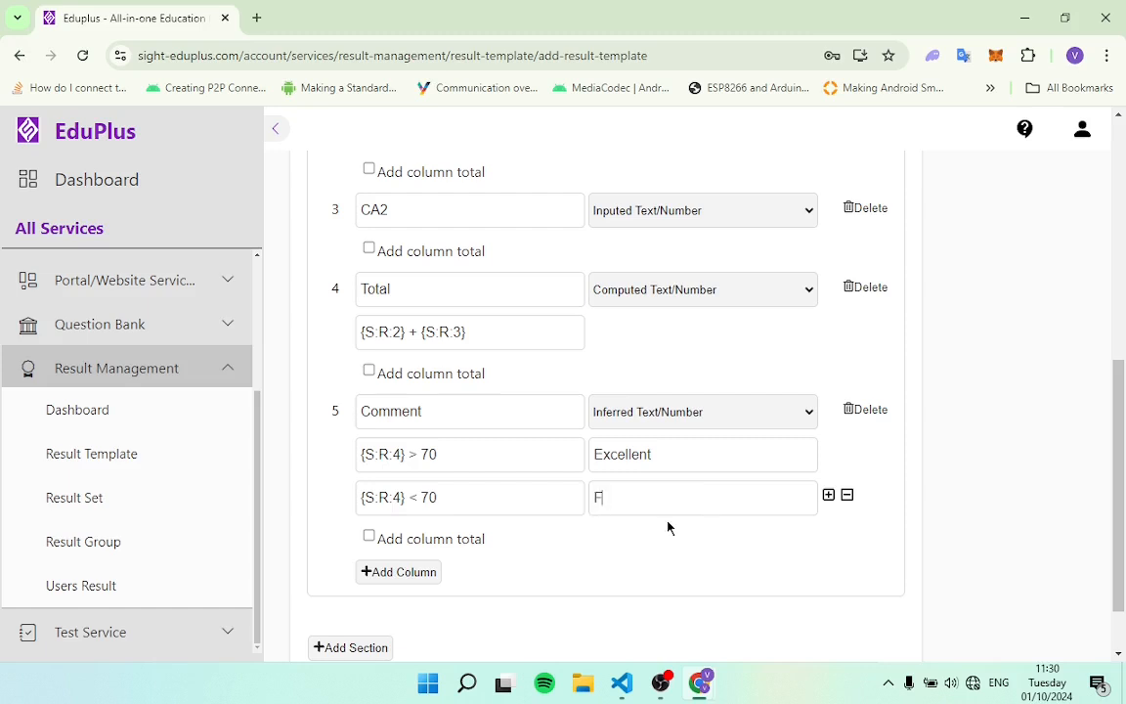
pyautogui.write('ailed')
pyautogui.click(799, 413)
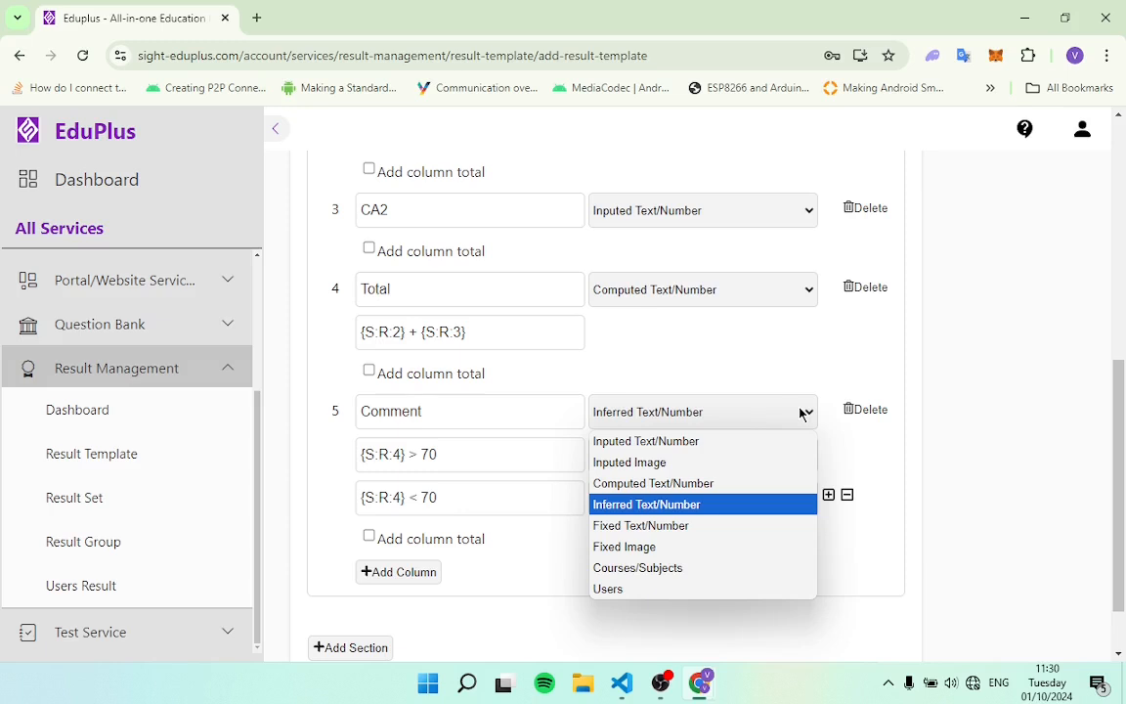
pyautogui.click(800, 391)
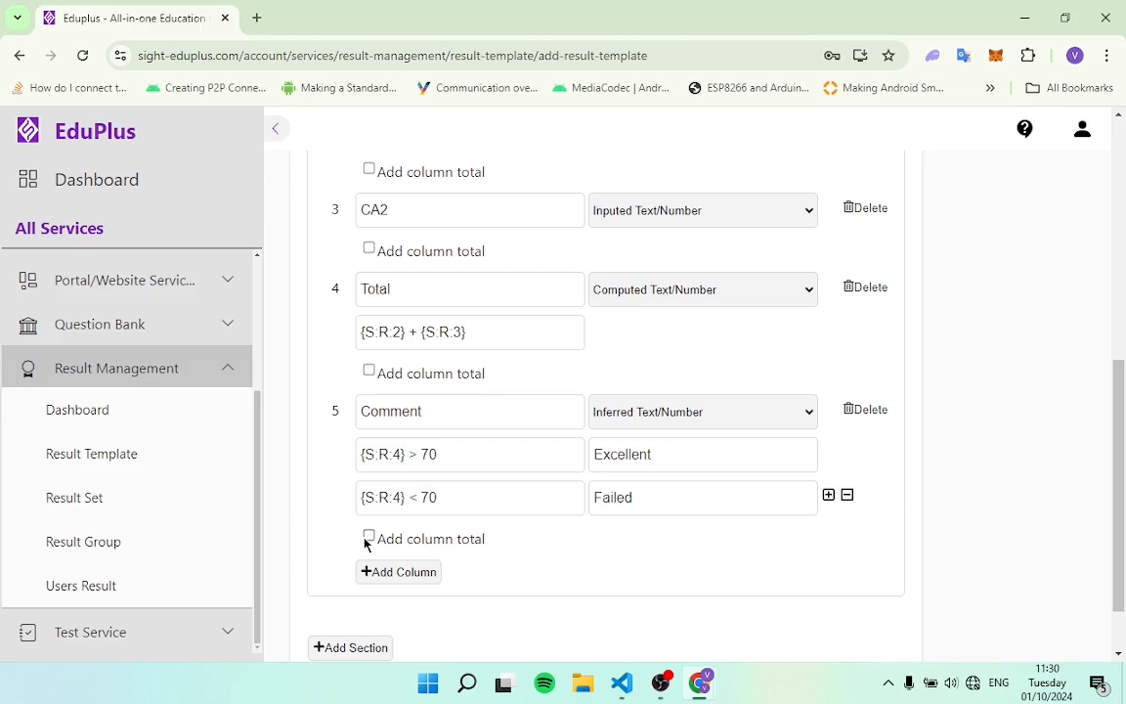
# Add a sixth column named Overall total and enable its column total.
pyautogui.click(386, 576)
pyautogui.scroll(-2, 565, 559)
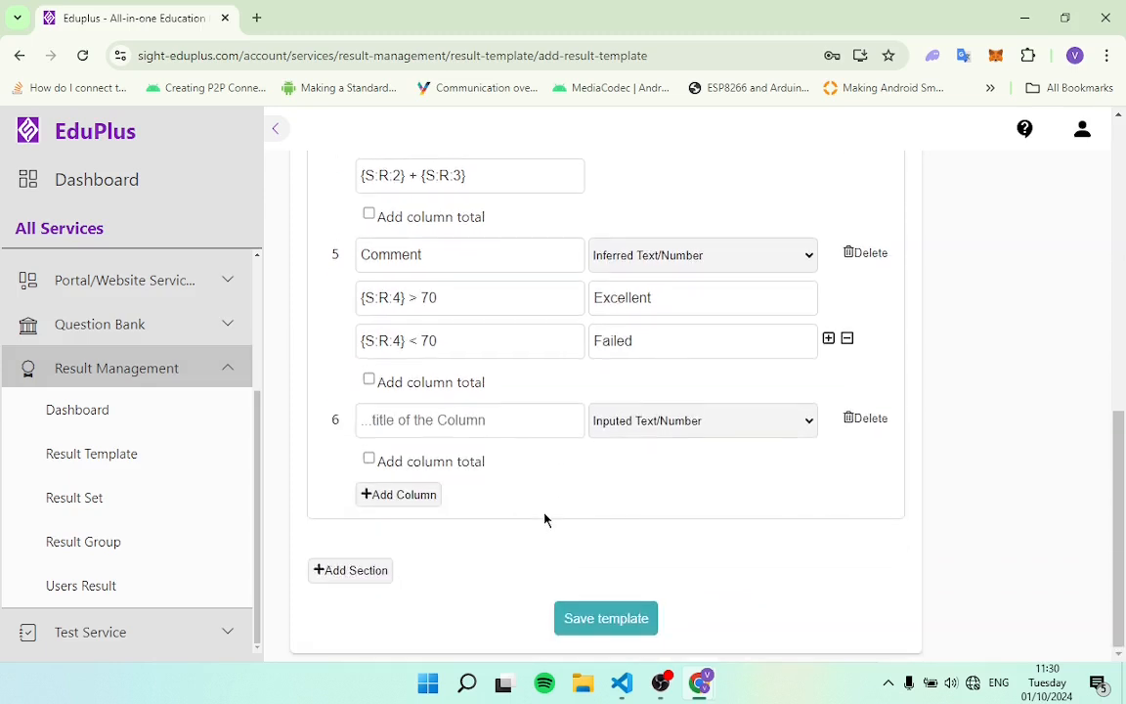
pyautogui.click(447, 420)
pyautogui.write('Overall total')
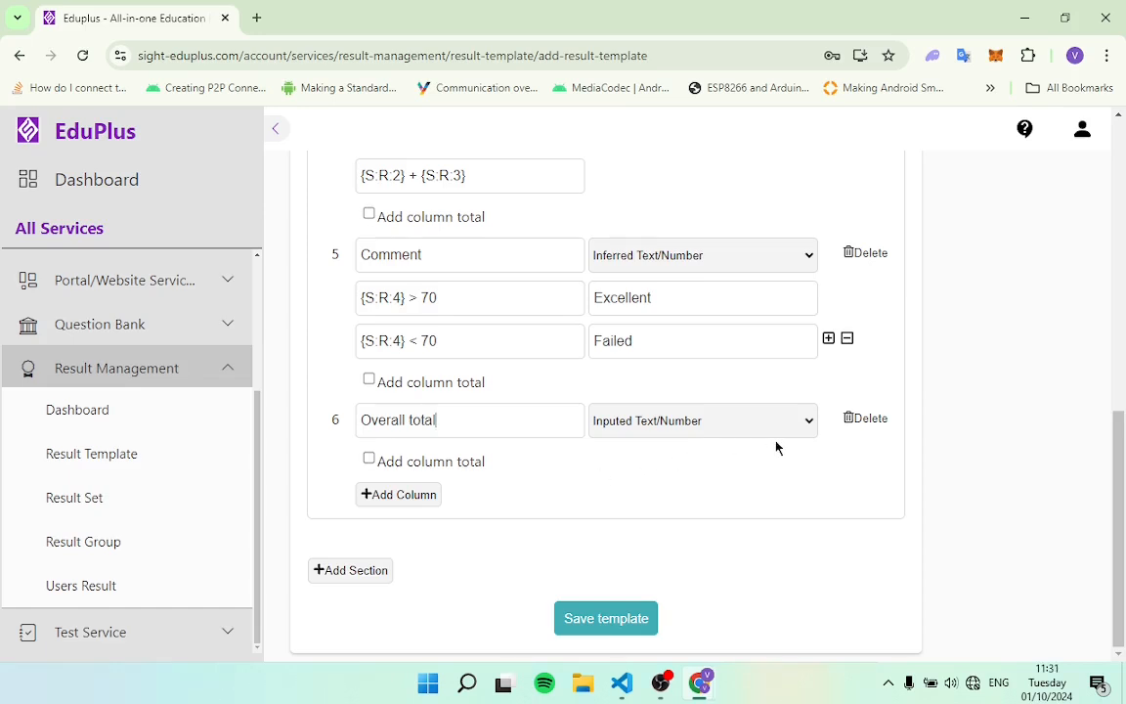
pyautogui.click(369, 458)
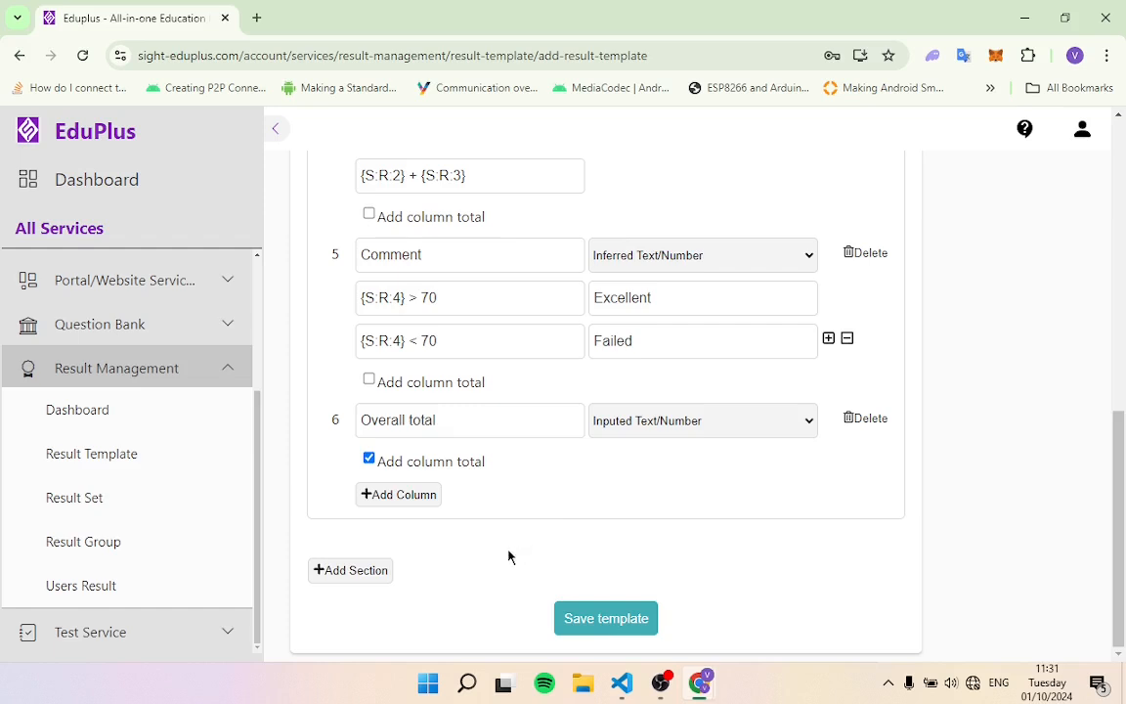
# Add a second section to the template and change the first section's type to Comment.
pyautogui.click(358, 574)
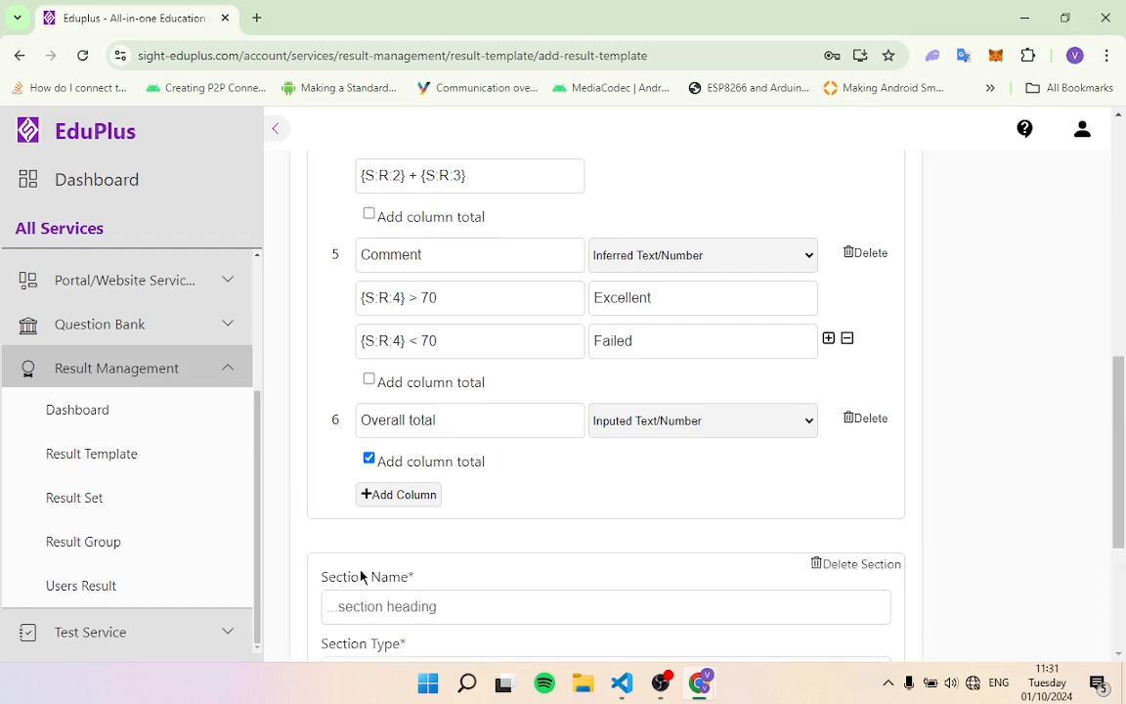
pyautogui.scroll(-4, 479, 564)
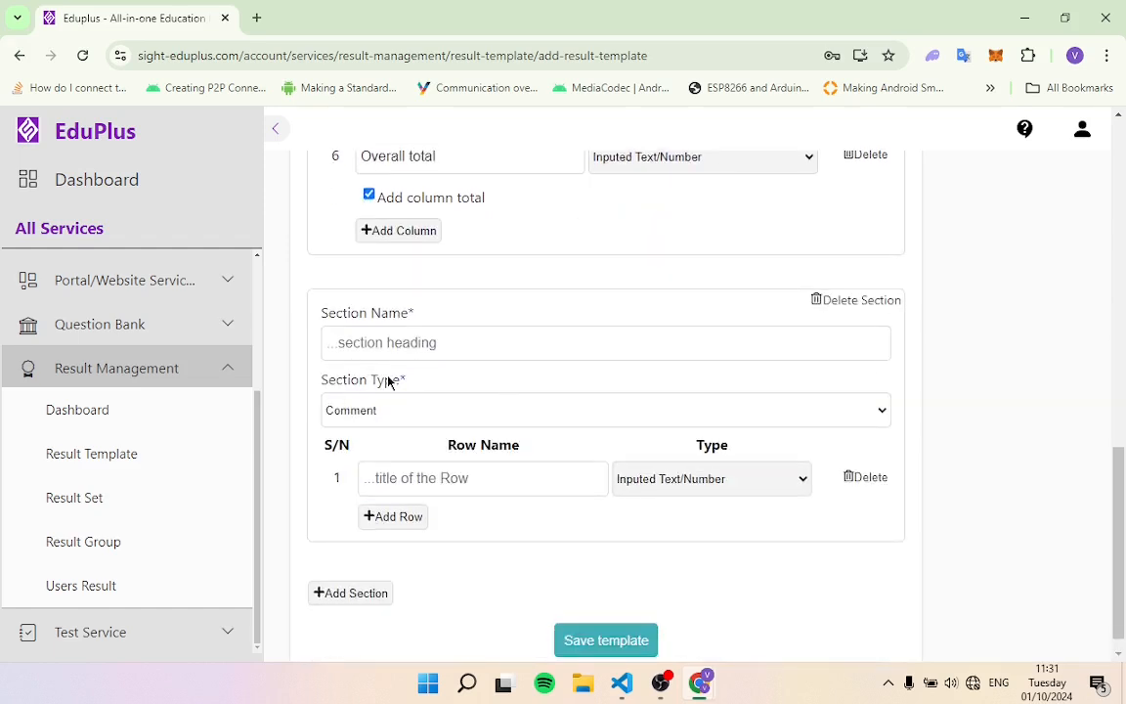
pyautogui.scroll(9, 565, 418)
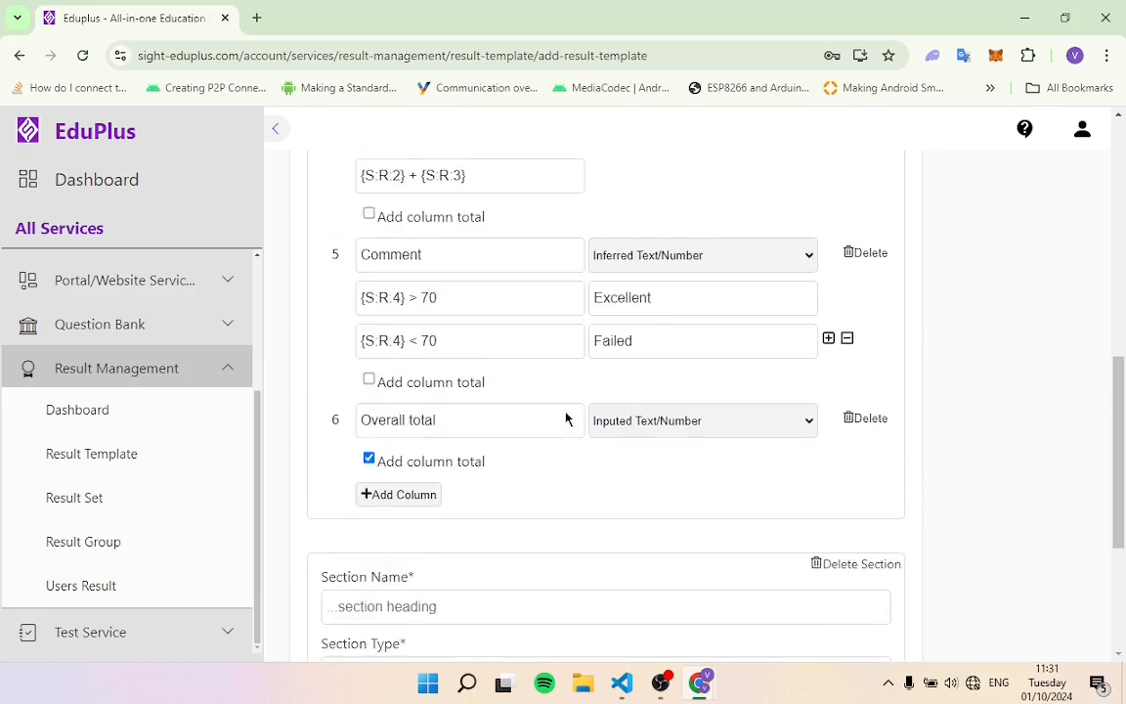
pyautogui.scroll(4, 526, 461)
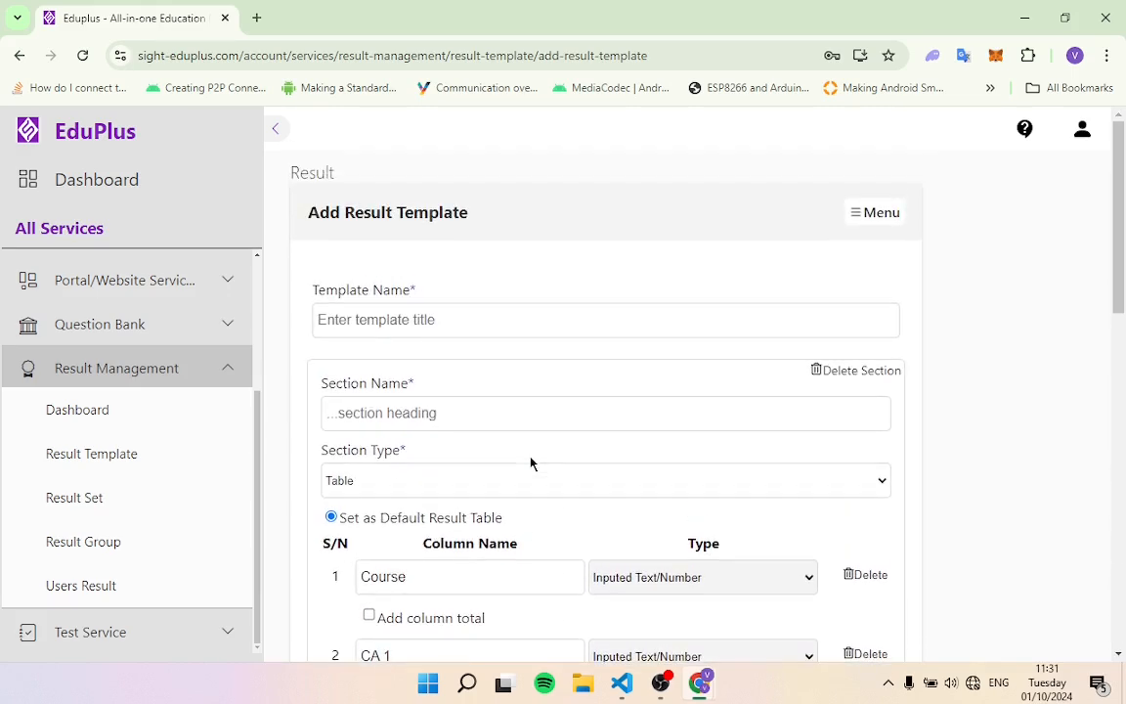
pyautogui.scroll(-2, 596, 485)
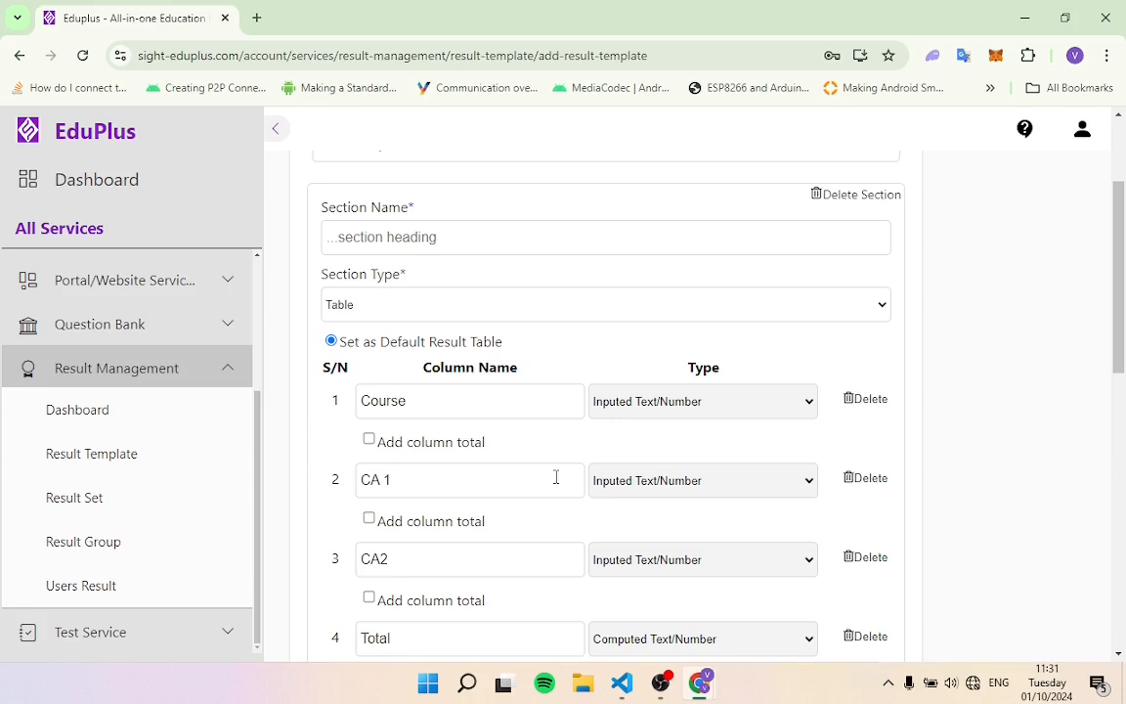
pyautogui.click(349, 307)
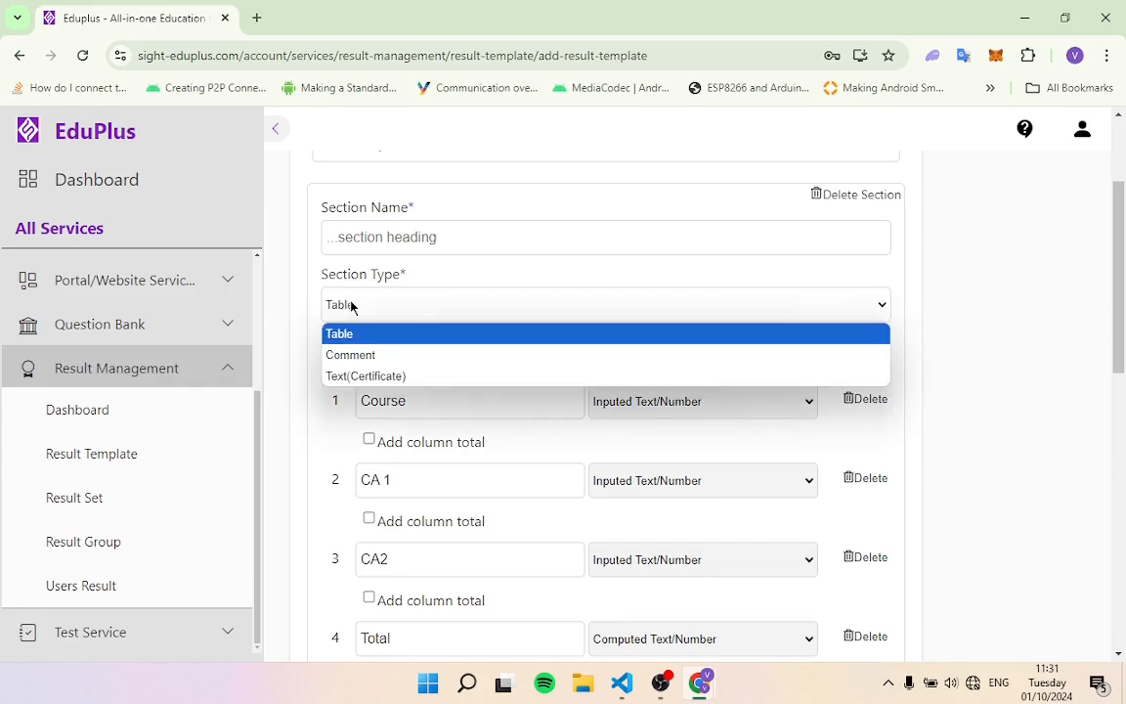
pyautogui.click(374, 357)
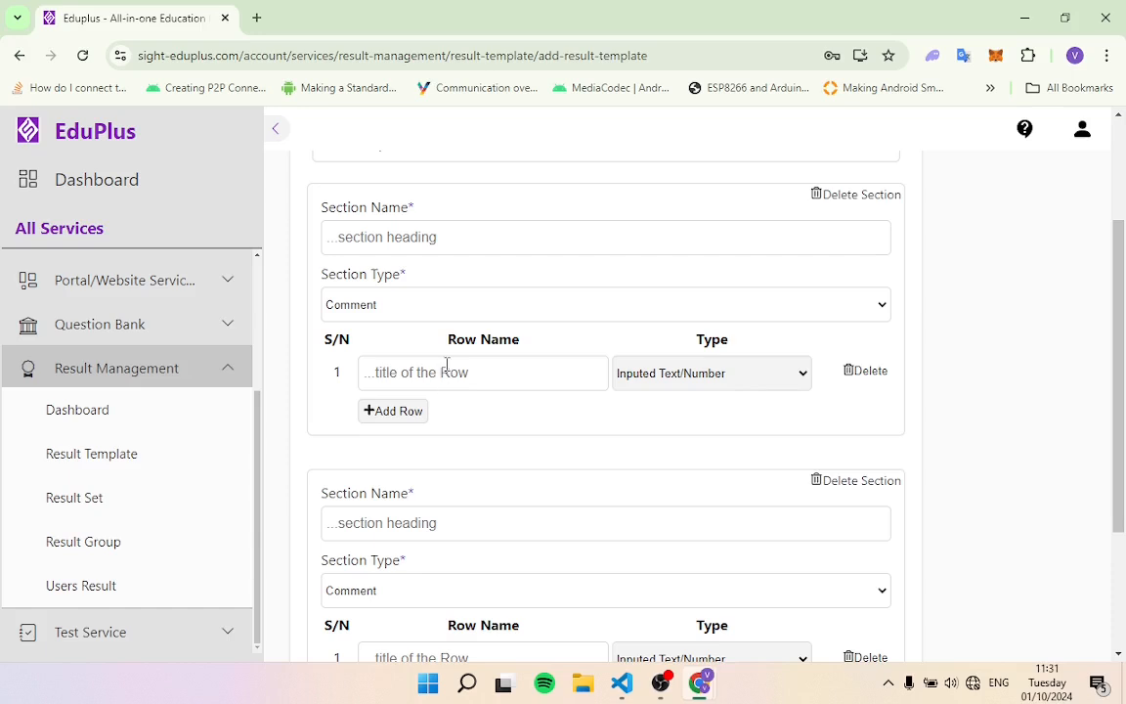
# View the type options available for the row in the first Comment section.
pyautogui.click(396, 376)
pyautogui.click(802, 373)
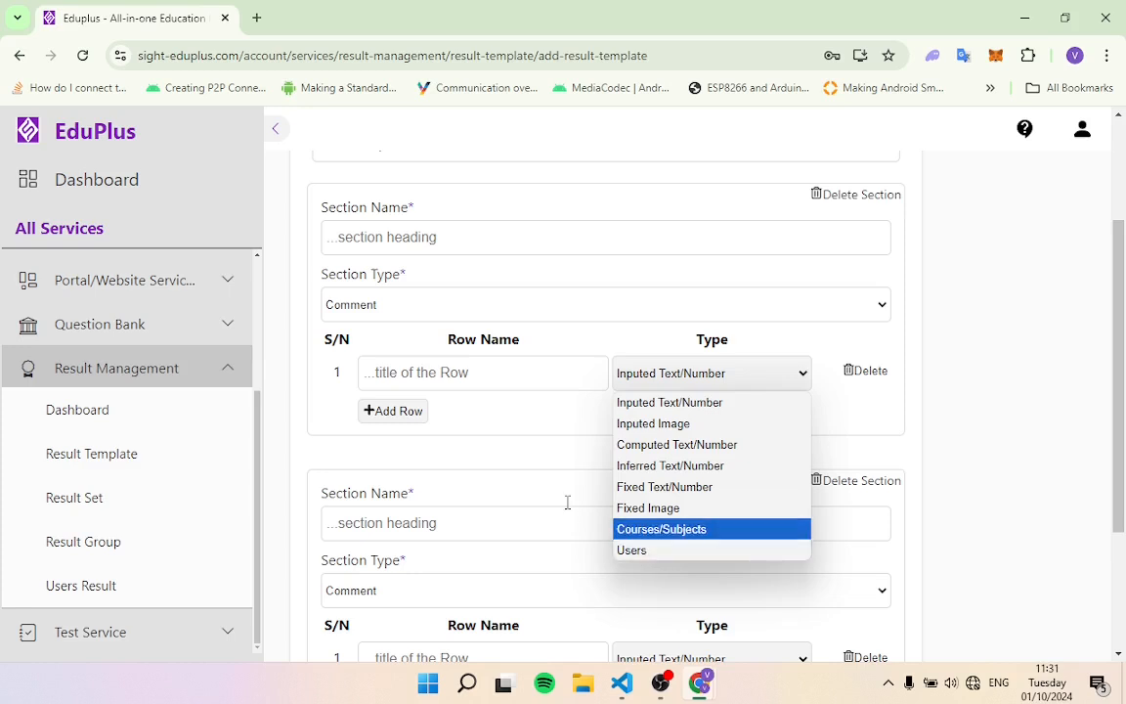
pyautogui.click(526, 413)
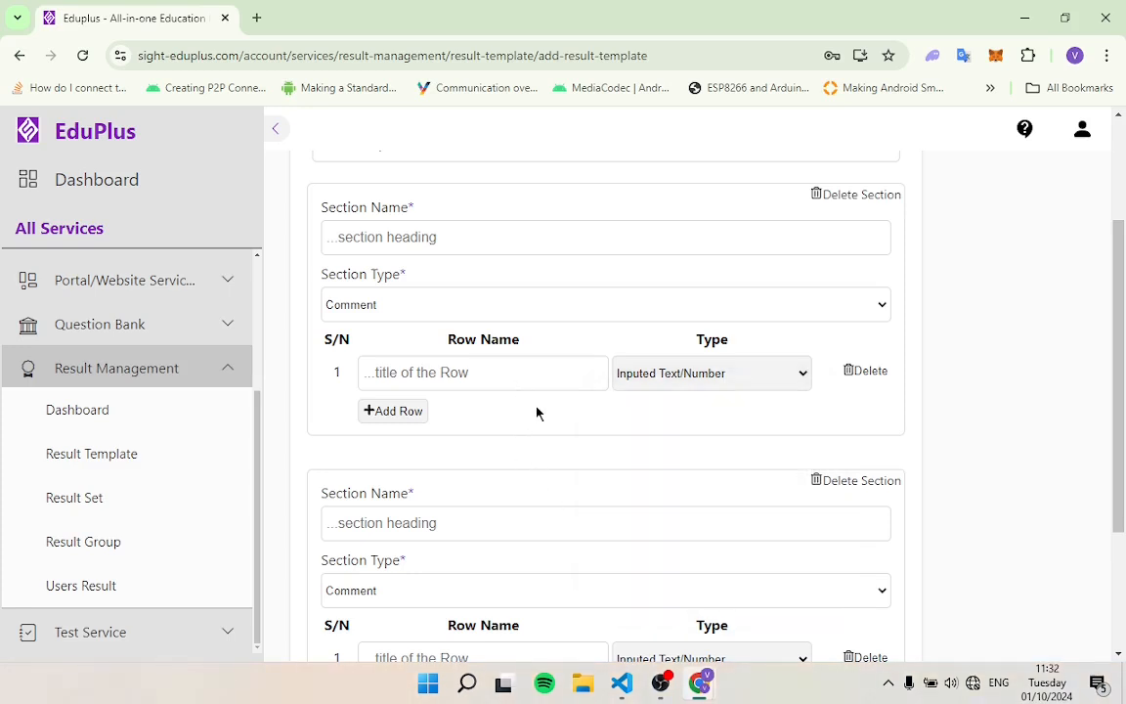
# Change the first section's type to Text(Certificate) and place the cursor in its Result/Certificate info editor.
pyautogui.click(353, 304)
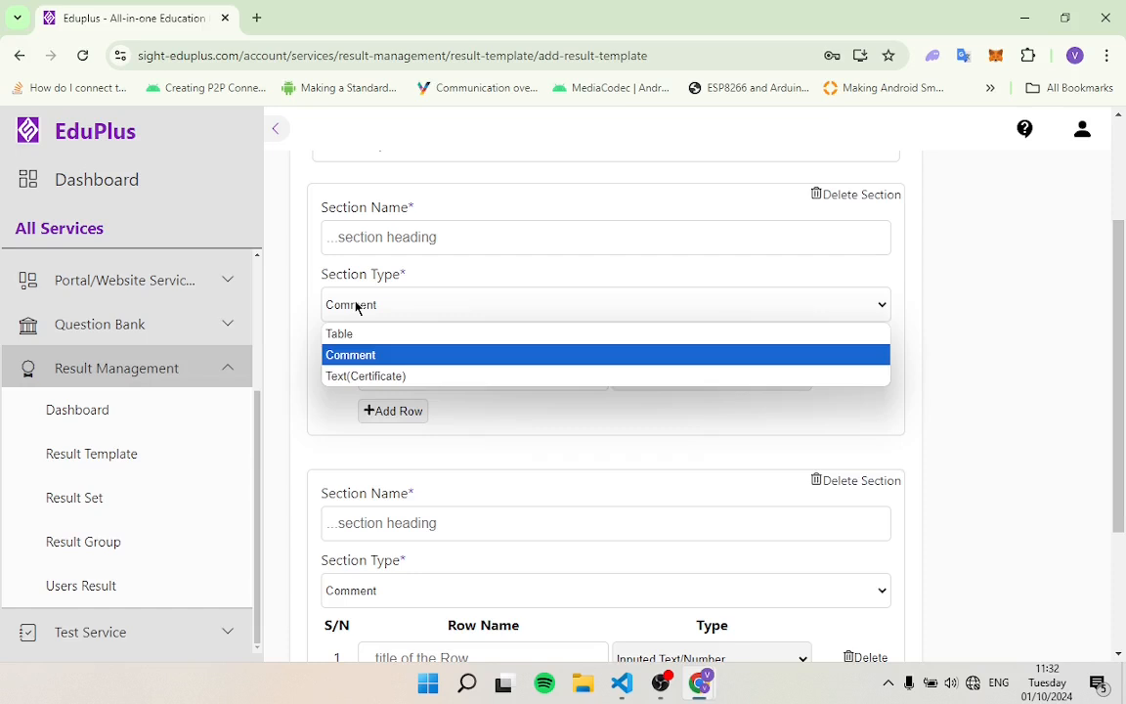
pyautogui.click(357, 376)
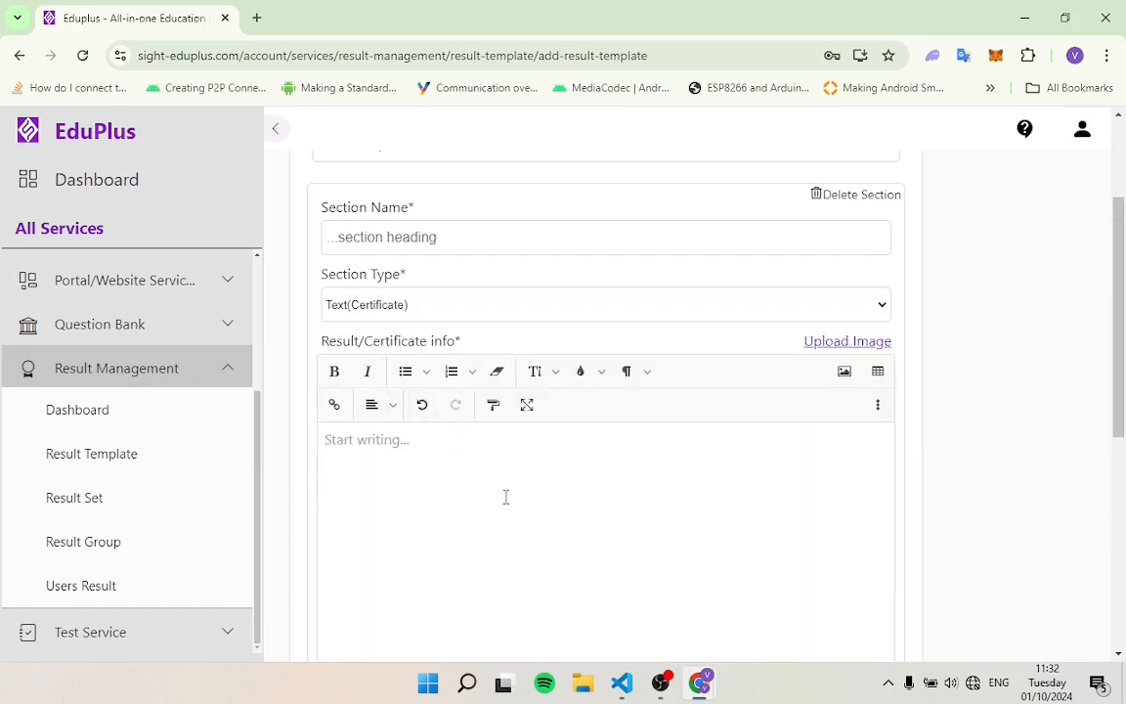
pyautogui.scroll(-2, 503, 496)
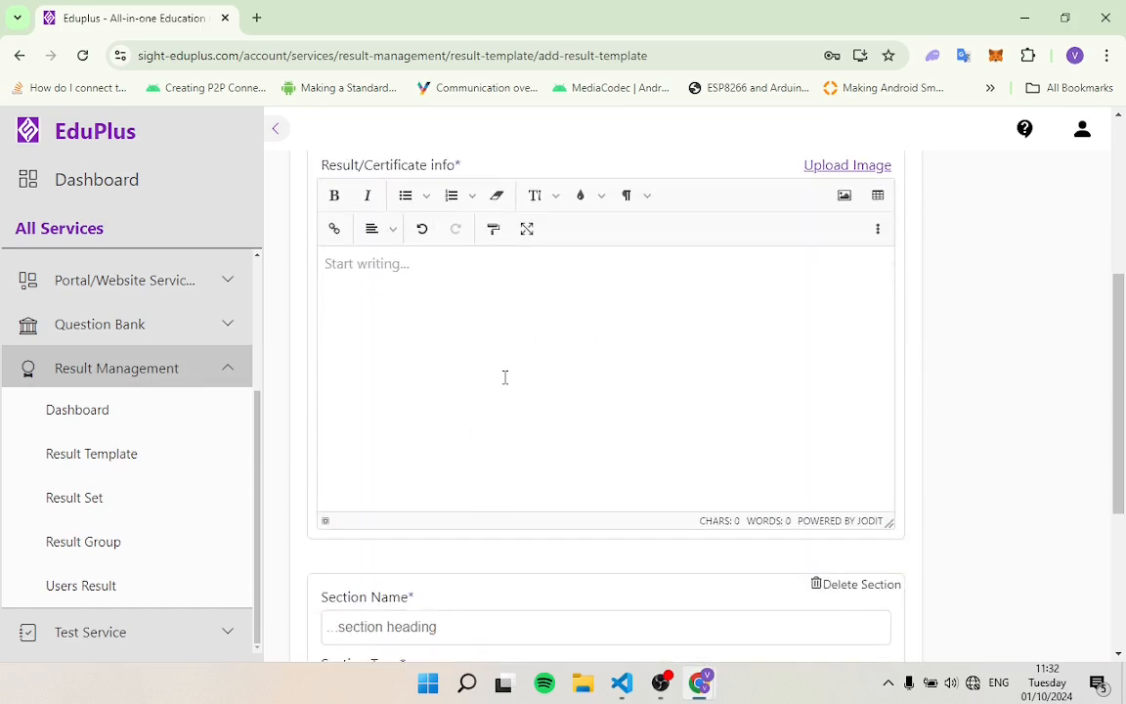
pyautogui.scroll(-3, 504, 377)
pyautogui.scroll(3, 506, 387)
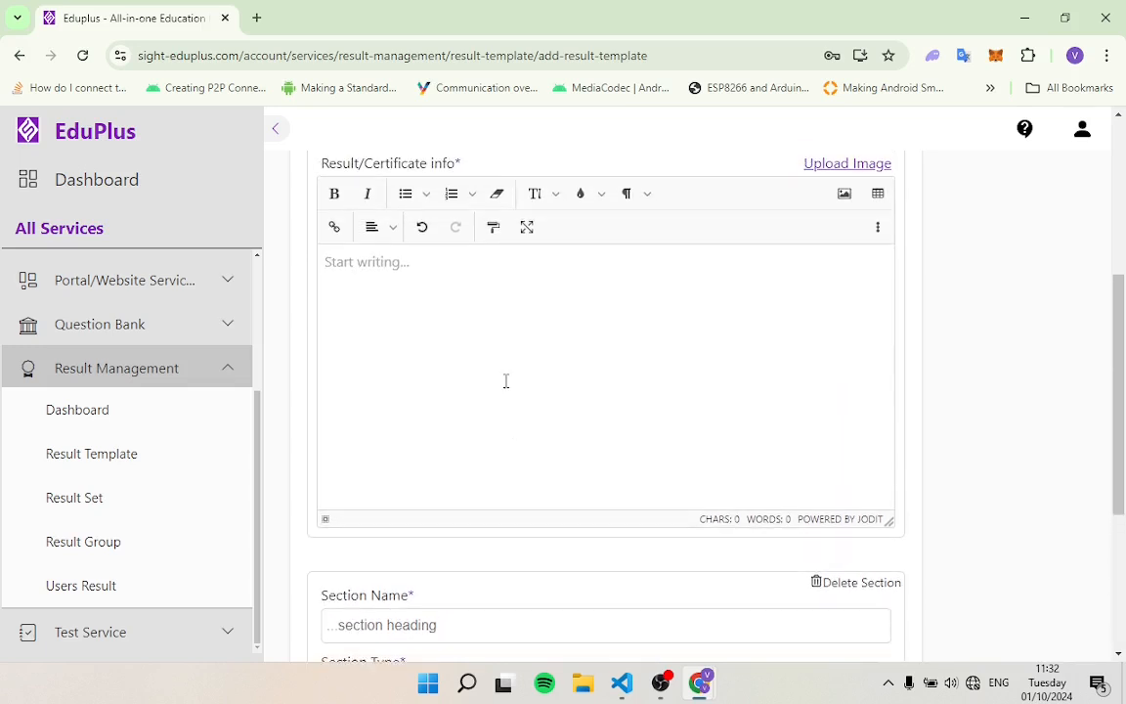
pyautogui.scroll(1, 489, 386)
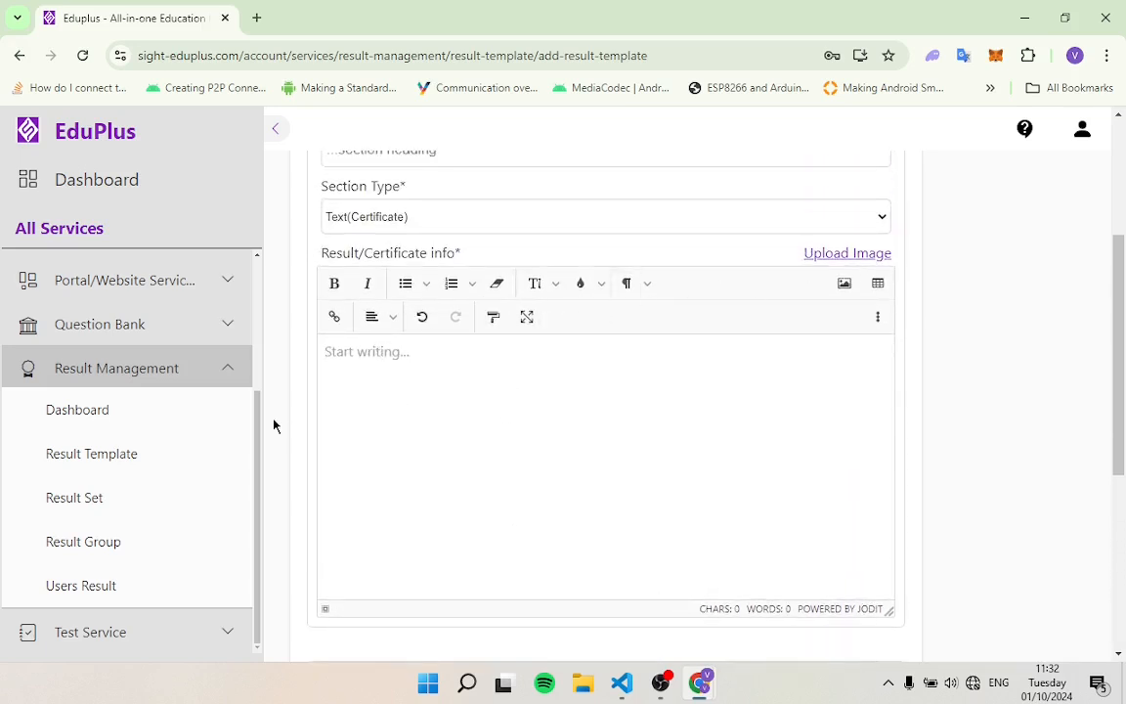
pyautogui.click(357, 351)
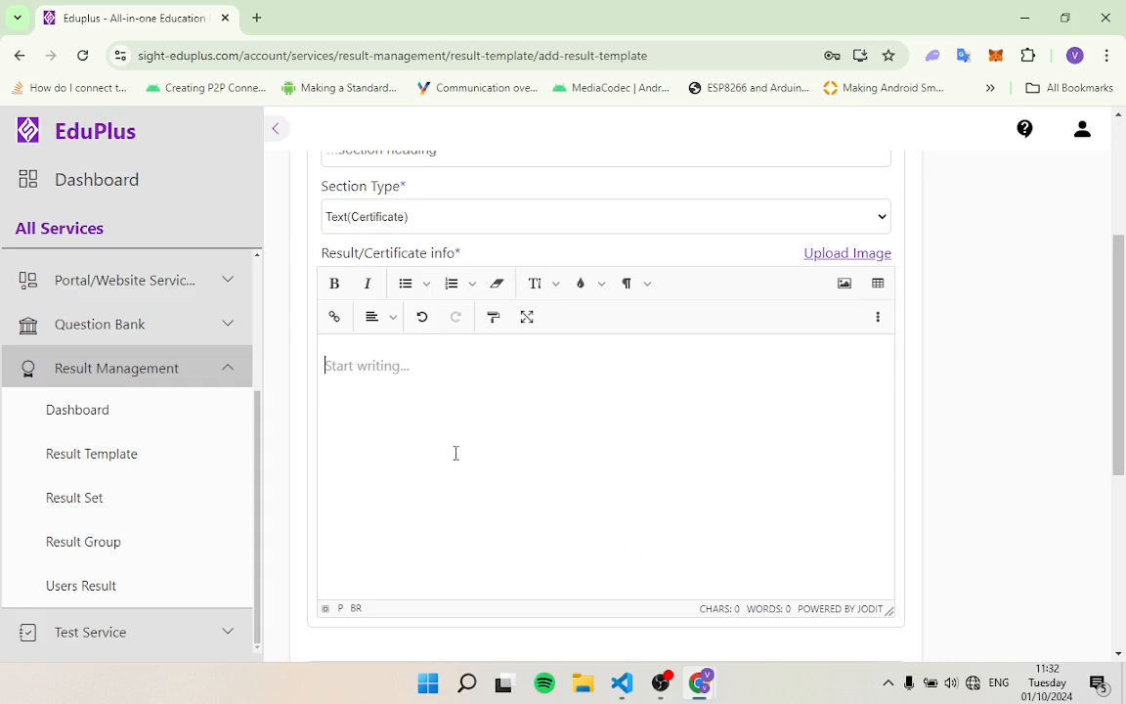
# Collapse the side navigation and open the list of existing result templates.
pyautogui.click(276, 127)
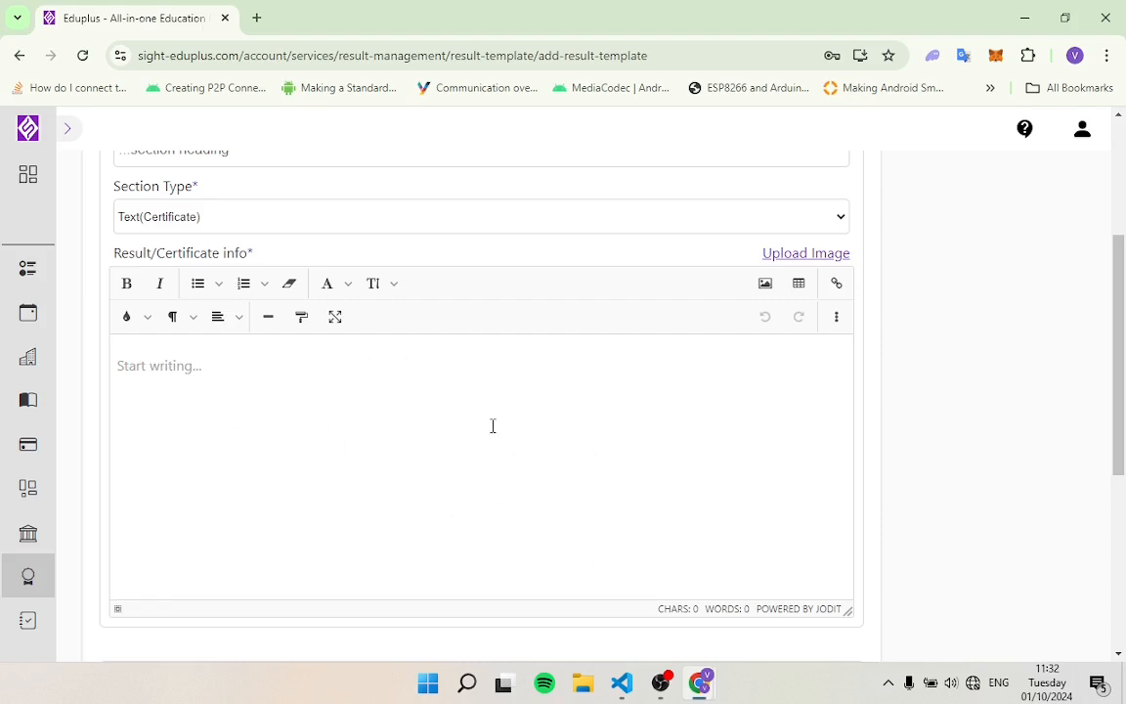
pyautogui.scroll(-2, 457, 440)
pyautogui.scroll(5, 457, 444)
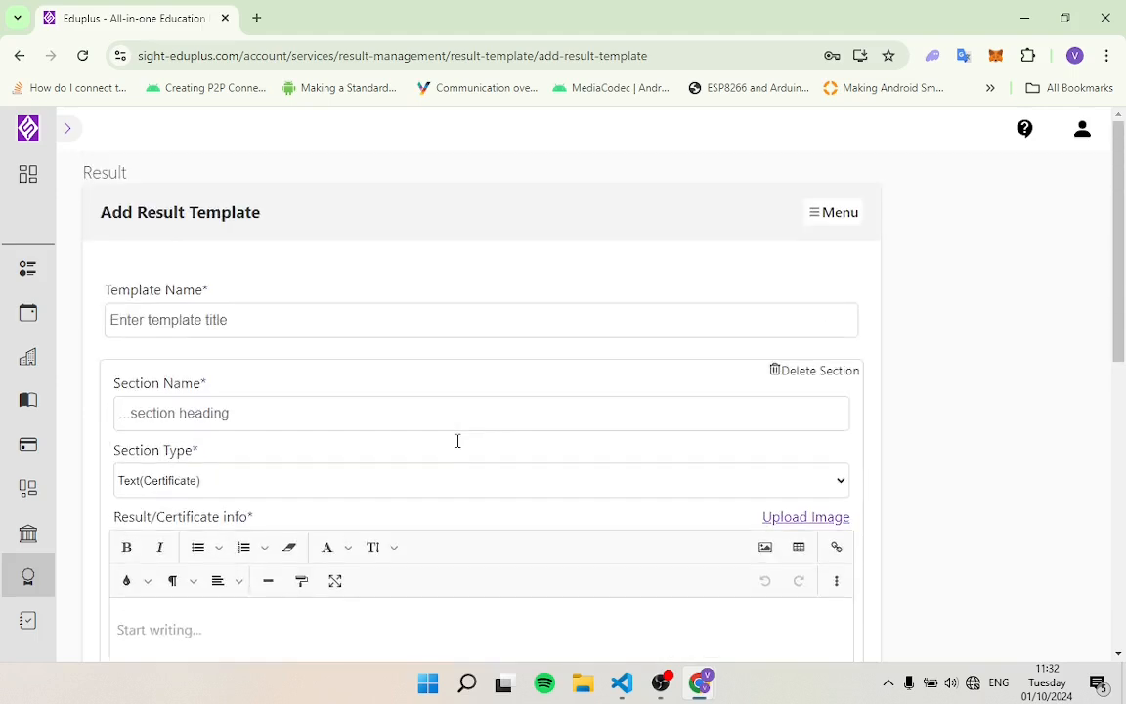
pyautogui.click(833, 214)
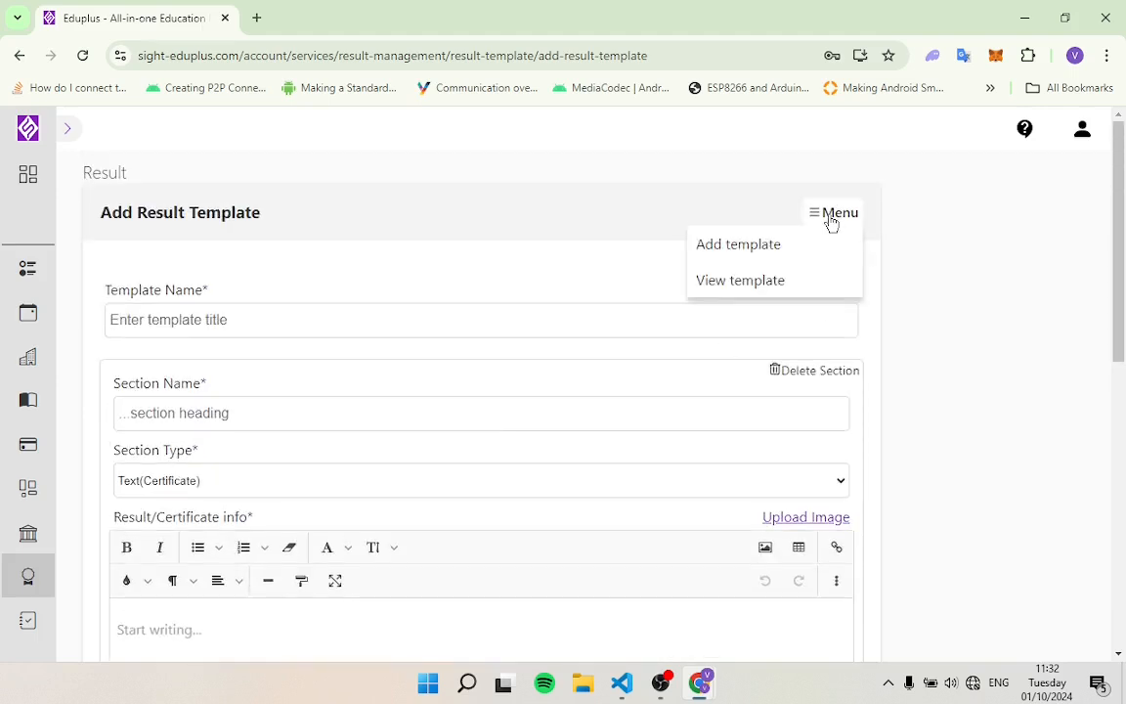
pyautogui.click(795, 283)
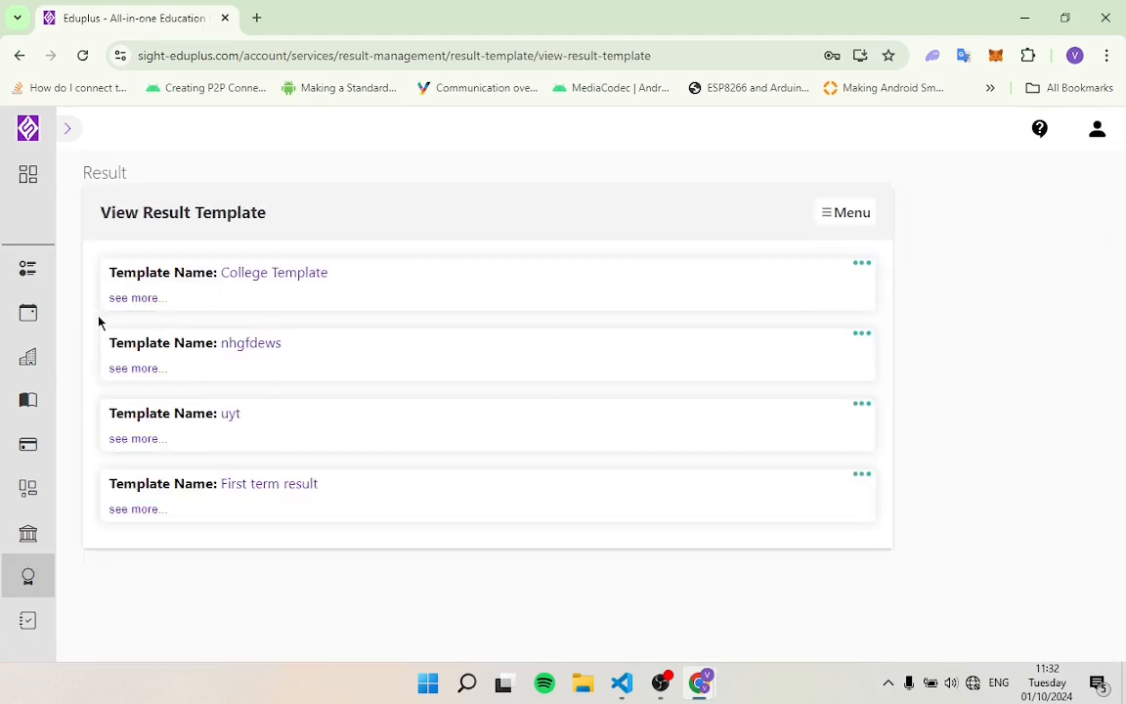
# Expand the College Template and examine its School Details, Student Details, Result table and SUMMARY sections.
pyautogui.click(134, 298)
pyautogui.scroll(-2, 363, 396)
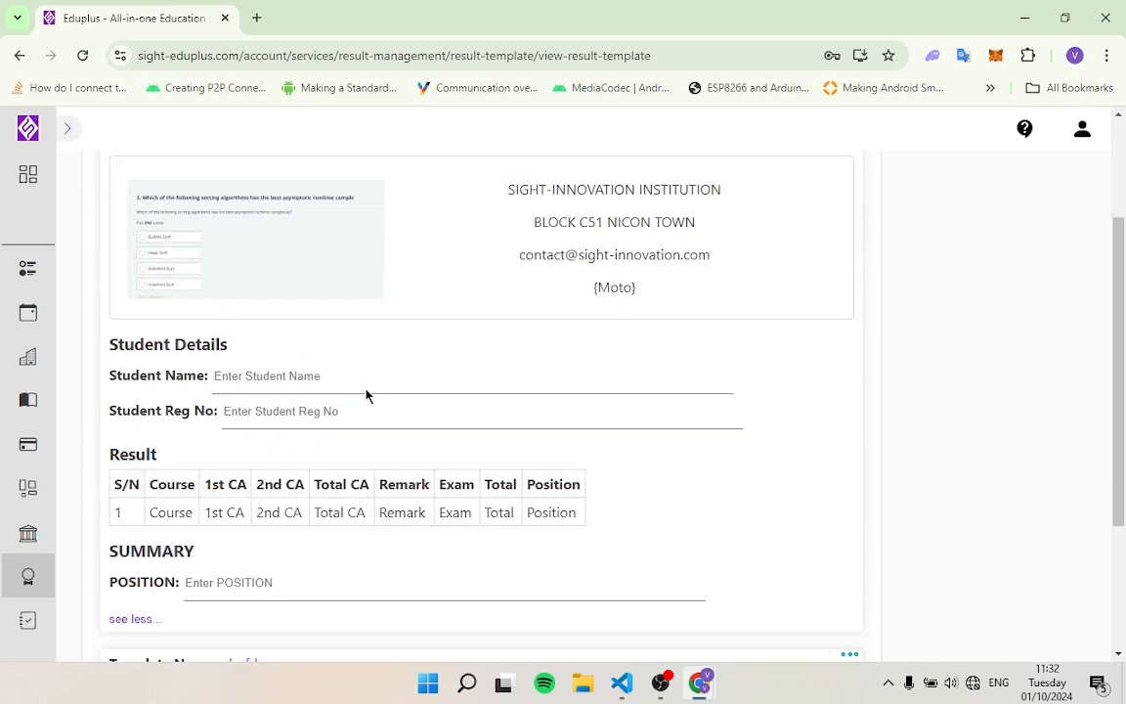
pyautogui.scroll(2, 536, 277)
pyautogui.scroll(-4, 352, 389)
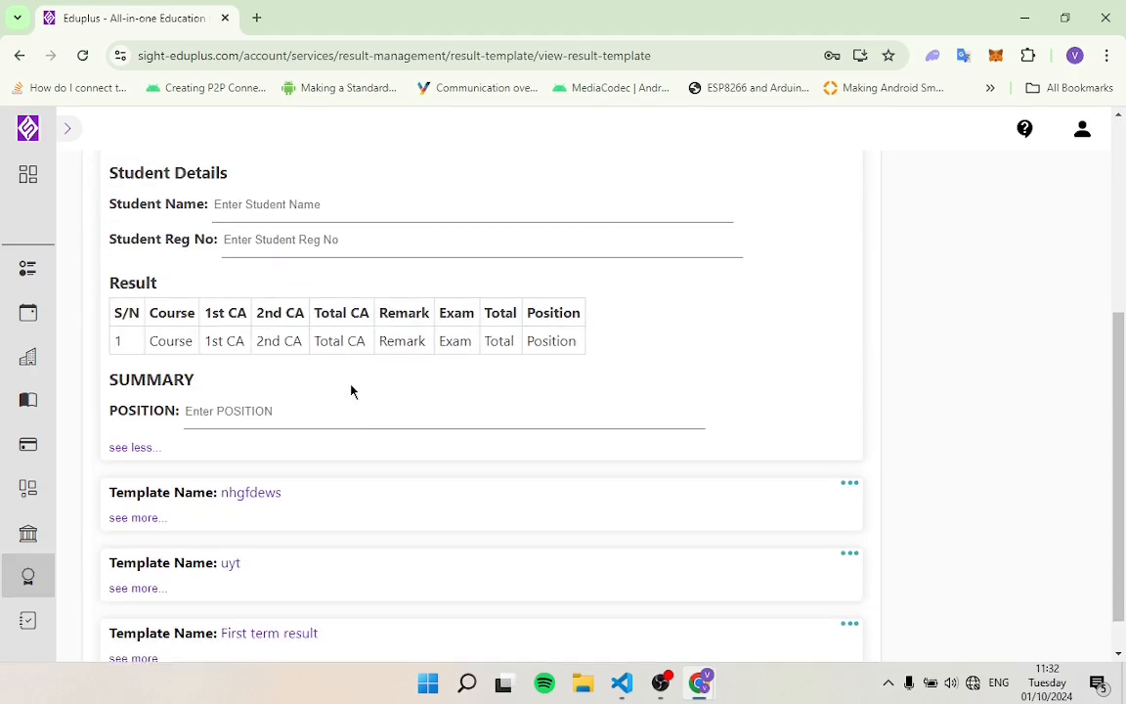
pyautogui.scroll(4, 317, 276)
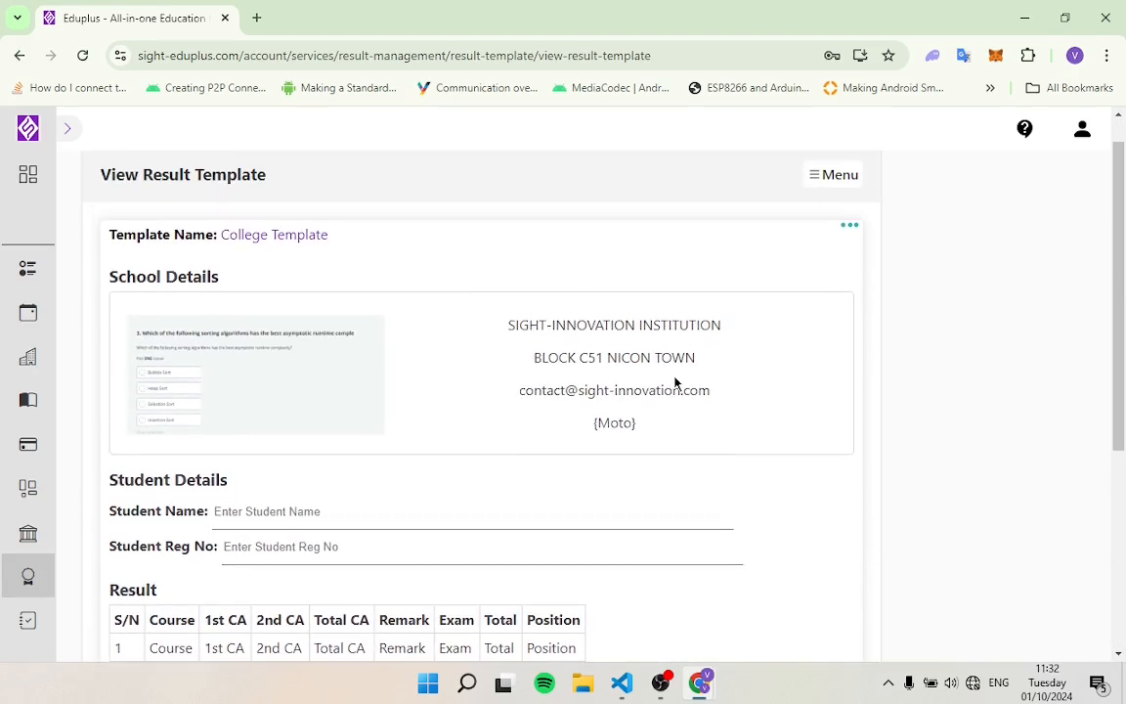
pyautogui.scroll(-2, 418, 392)
pyautogui.scroll(1, 333, 337)
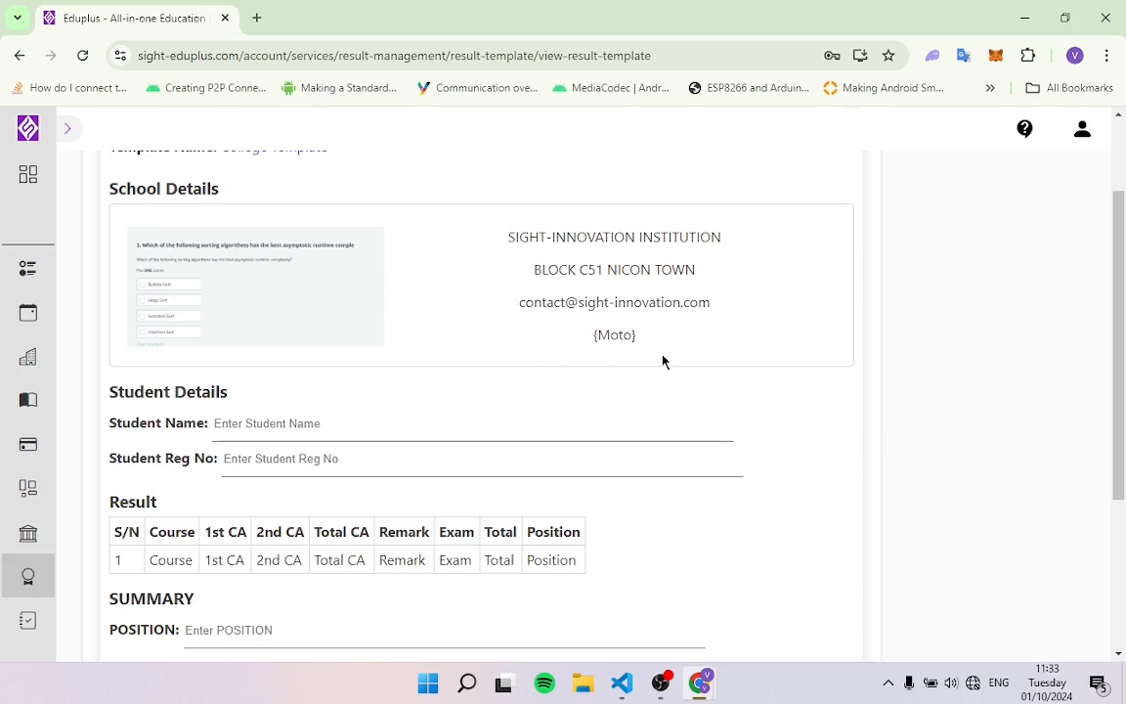
pyautogui.scroll(-1, 591, 390)
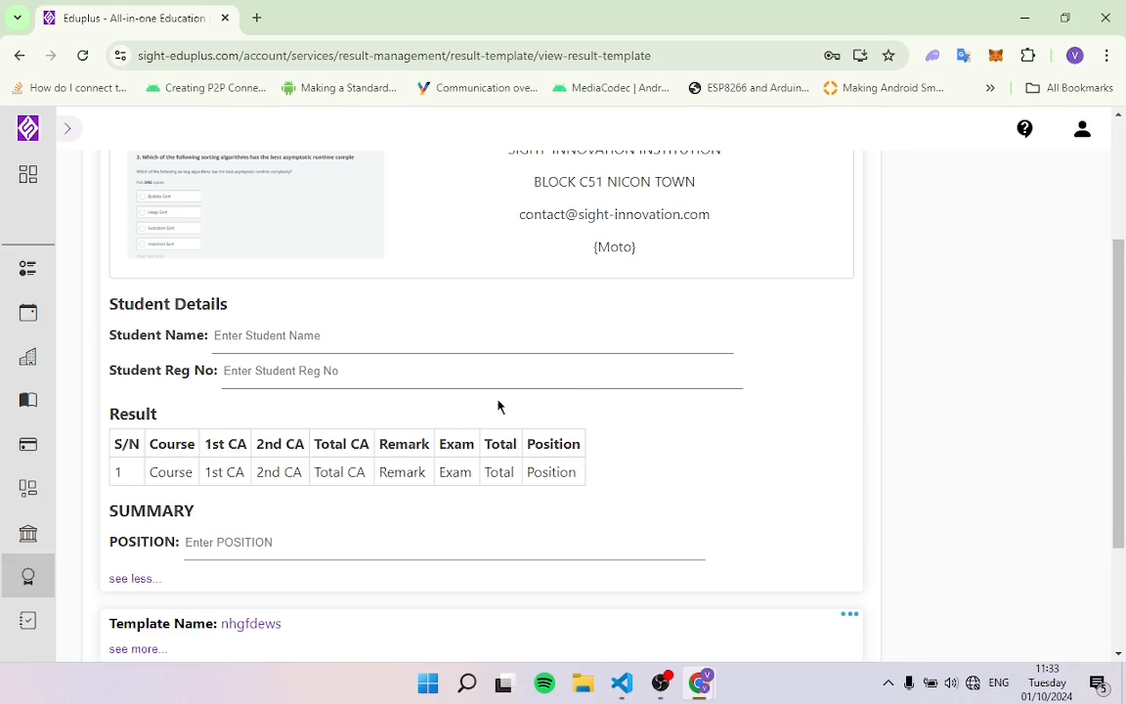
pyautogui.scroll(-1, 420, 370)
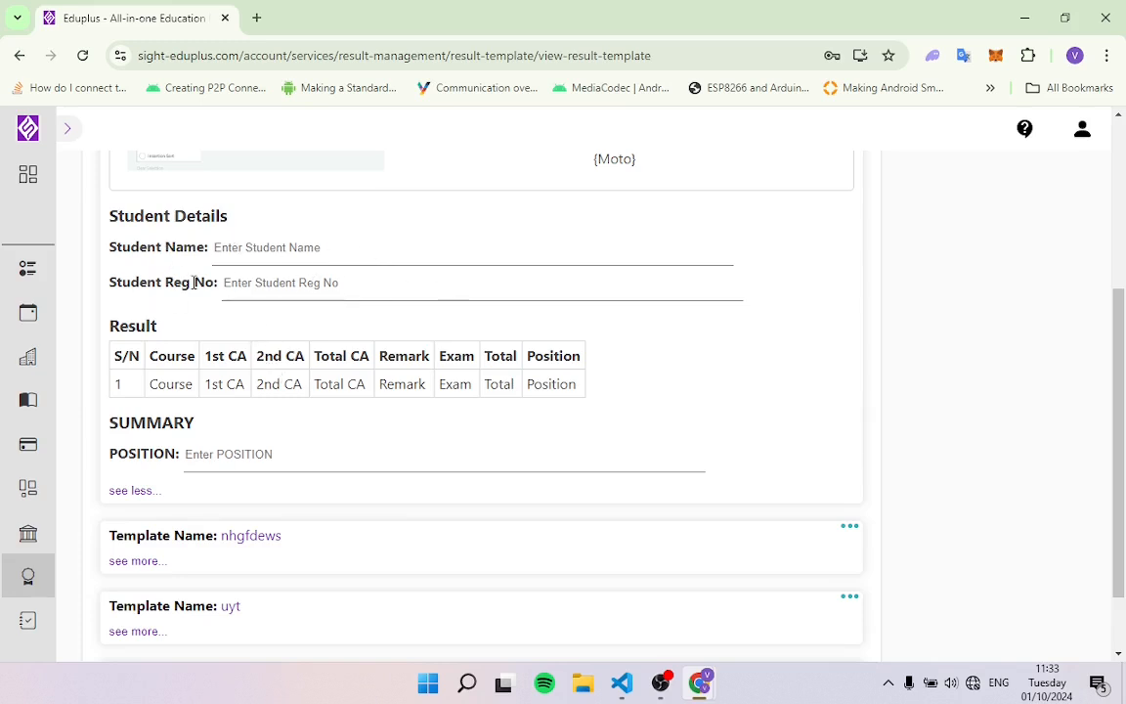
pyautogui.scroll(-2, 332, 349)
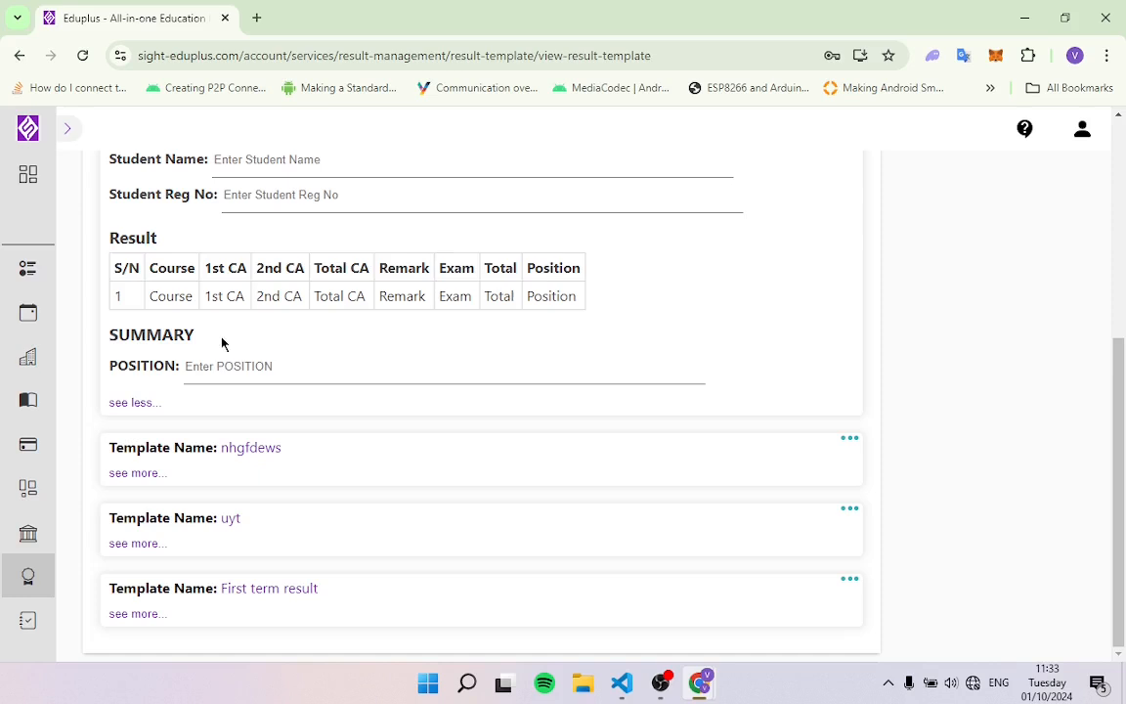